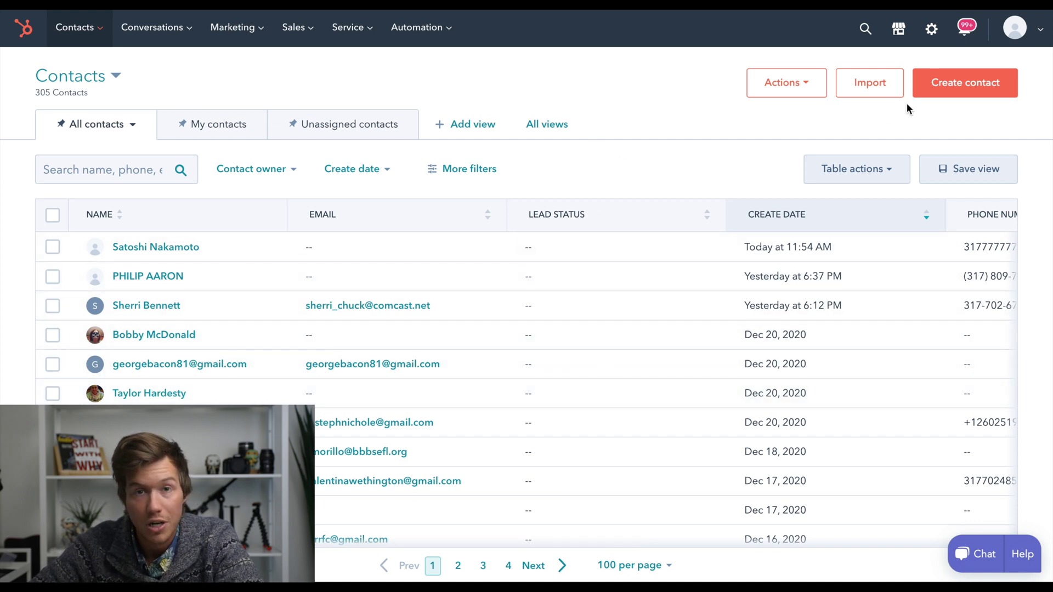
Start a new contact and enter the contact's first name, last name and phone number
{"action": "left_click", "coordinate": [936, 94]}
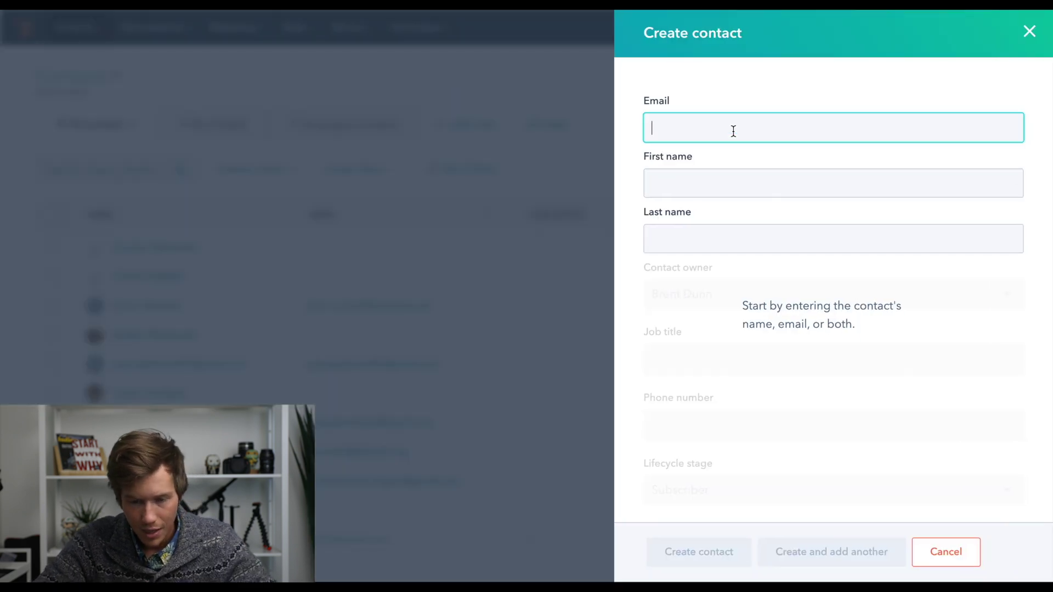
{"action": "type", "text": "sdndksjn"}
{"action": "left_click", "coordinate": [711, 188]}
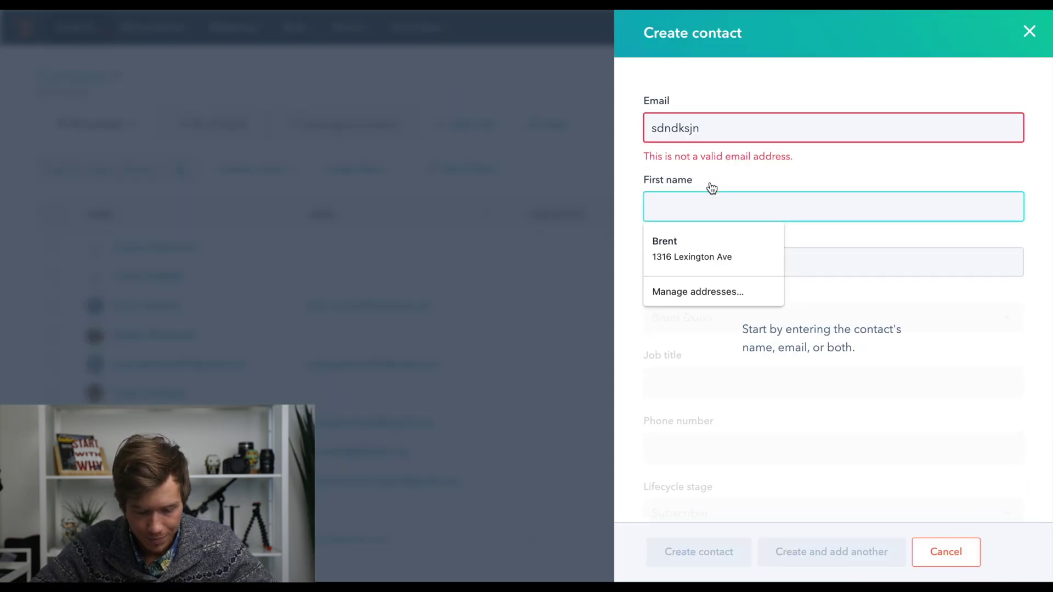
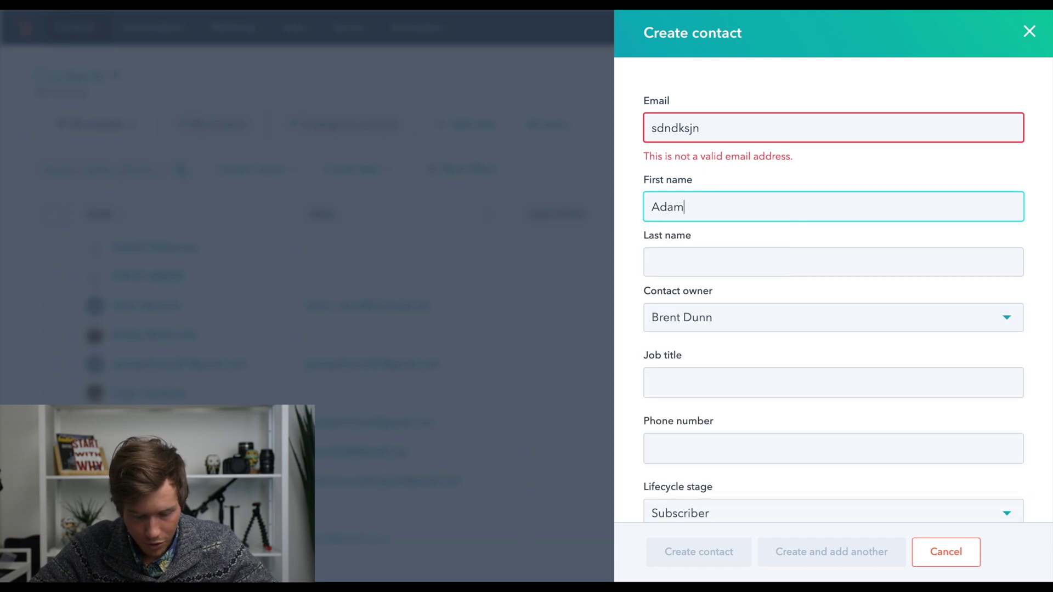
{"action": "key", "text": "Tab"}
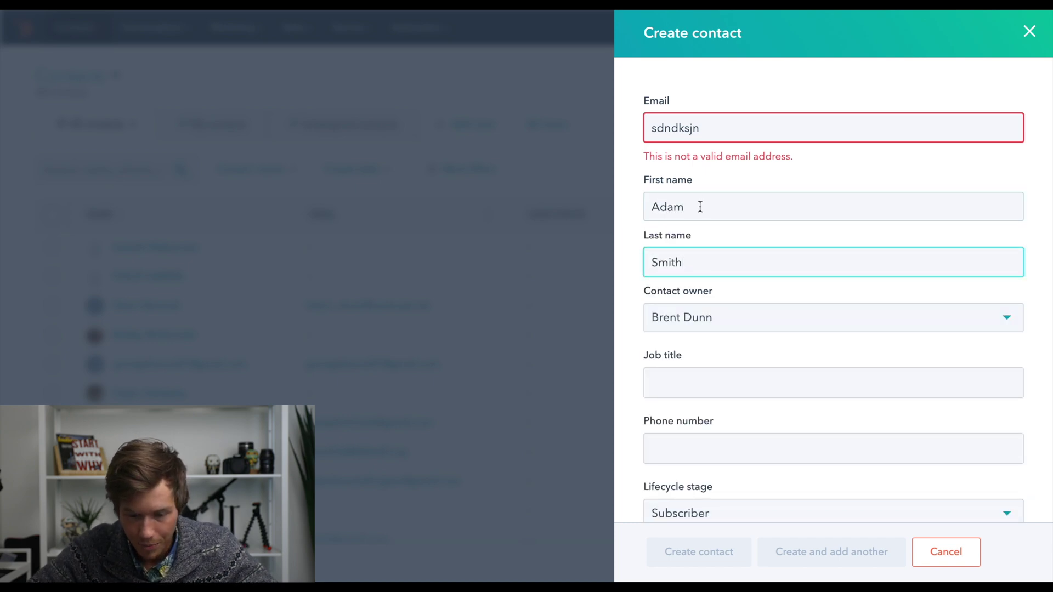
{"action": "scroll", "coordinate": [700, 209], "scroll_direction": "down", "scroll_amount": 3}
{"action": "left_click", "coordinate": [679, 265]}
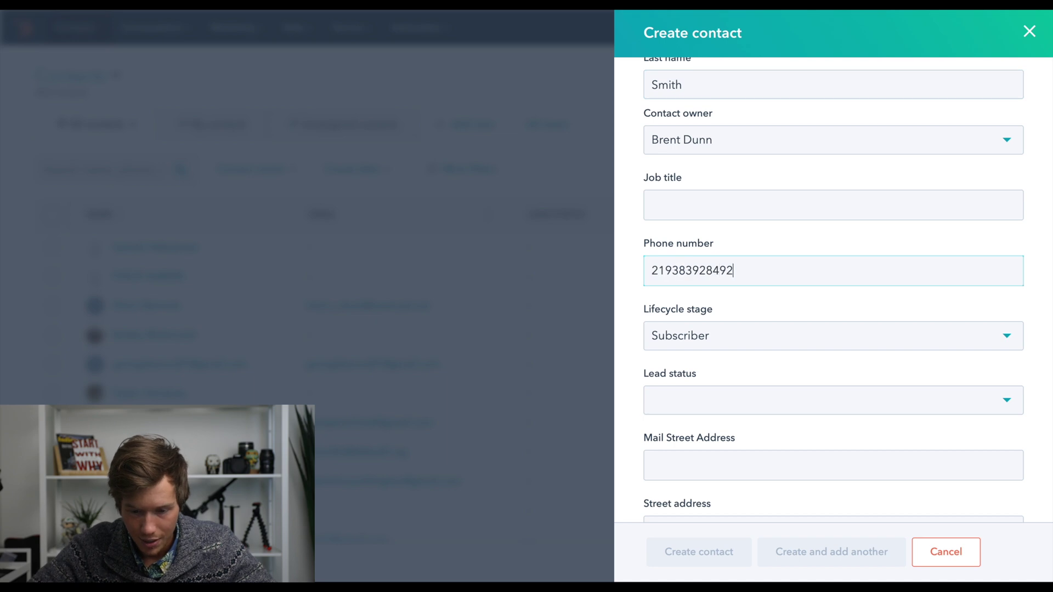
Enter the contact's street address, leaving lead status unset
{"action": "scroll", "coordinate": [679, 265], "scroll_direction": "down", "scroll_amount": 1}
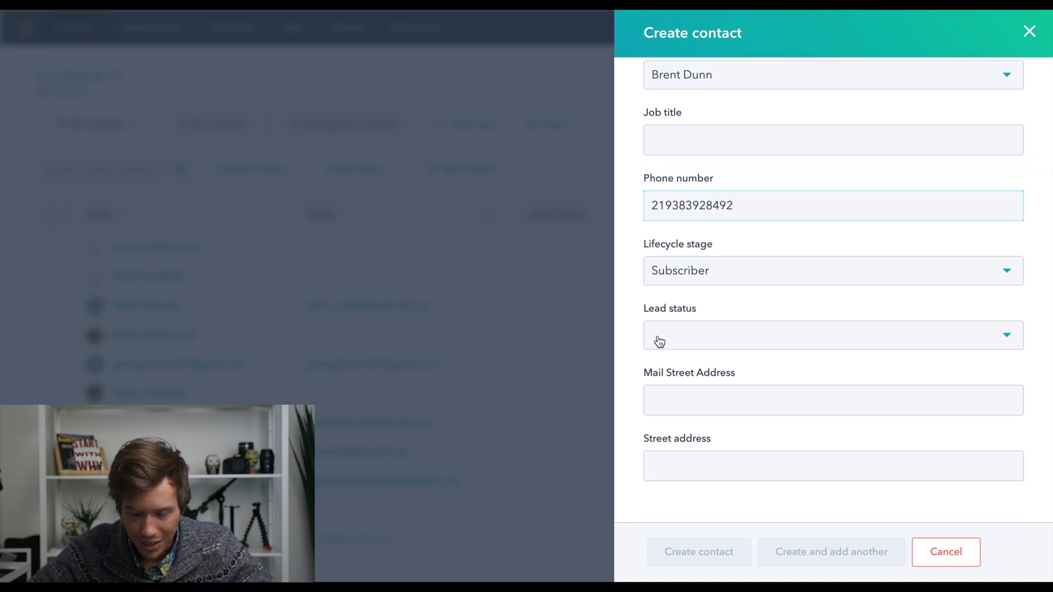
{"action": "left_click", "coordinate": [697, 333]}
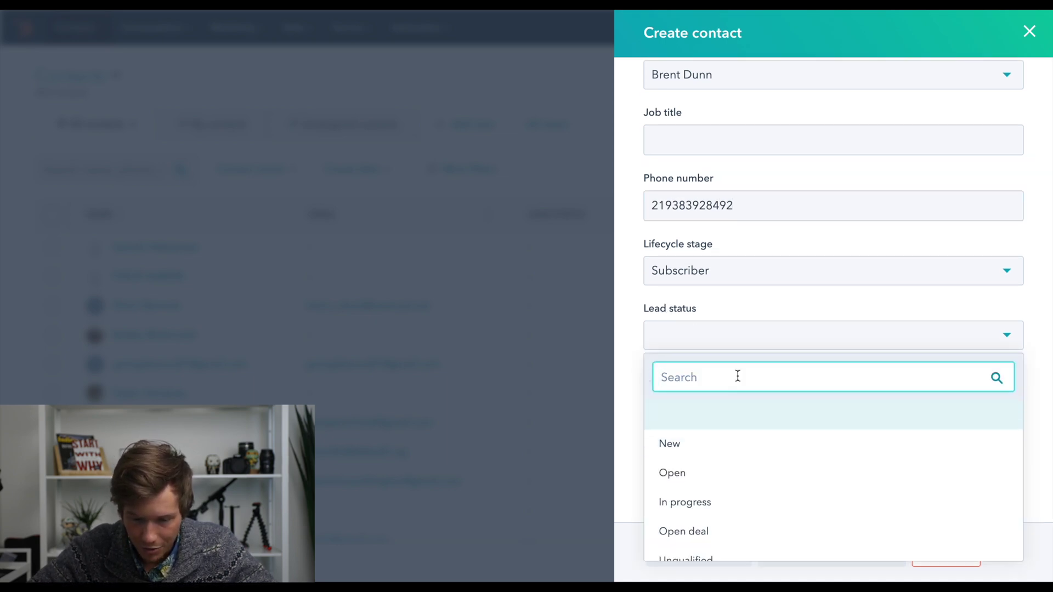
{"action": "left_click", "coordinate": [630, 340]}
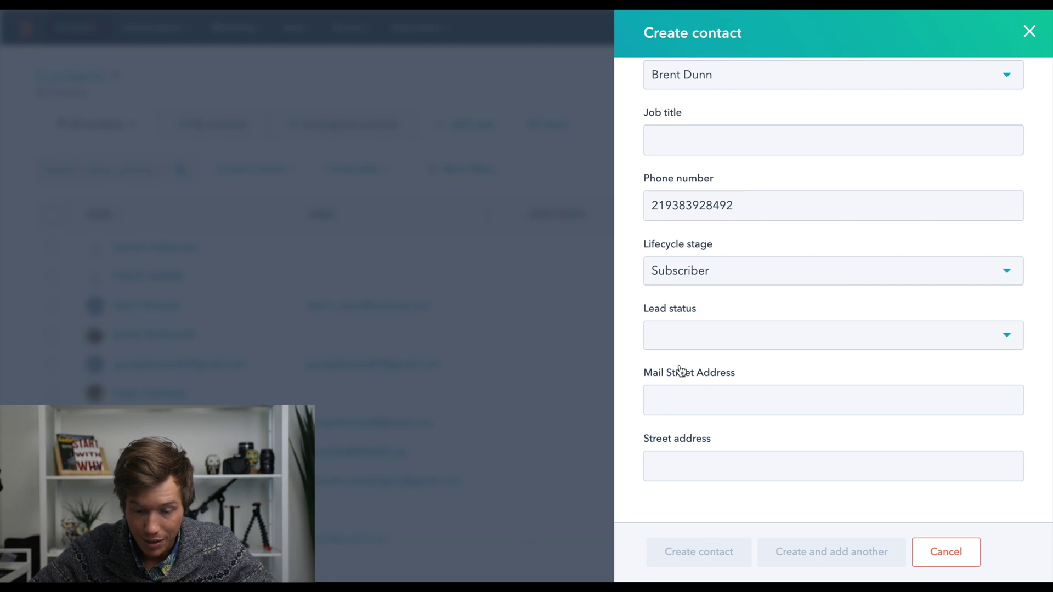
{"action": "left_click", "coordinate": [686, 465]}
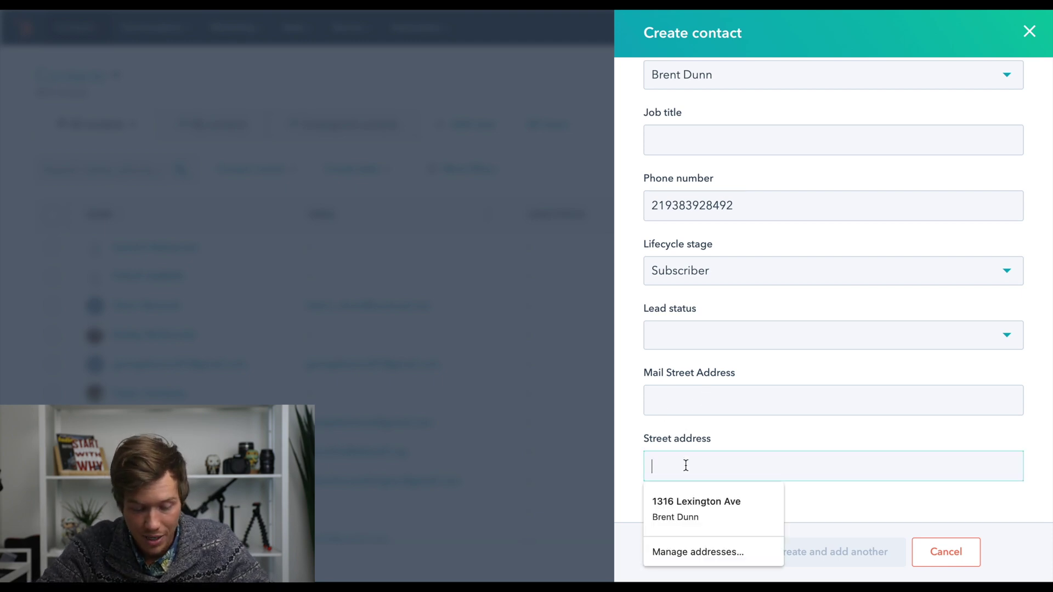
{"action": "type", "text": "43894389 M"}
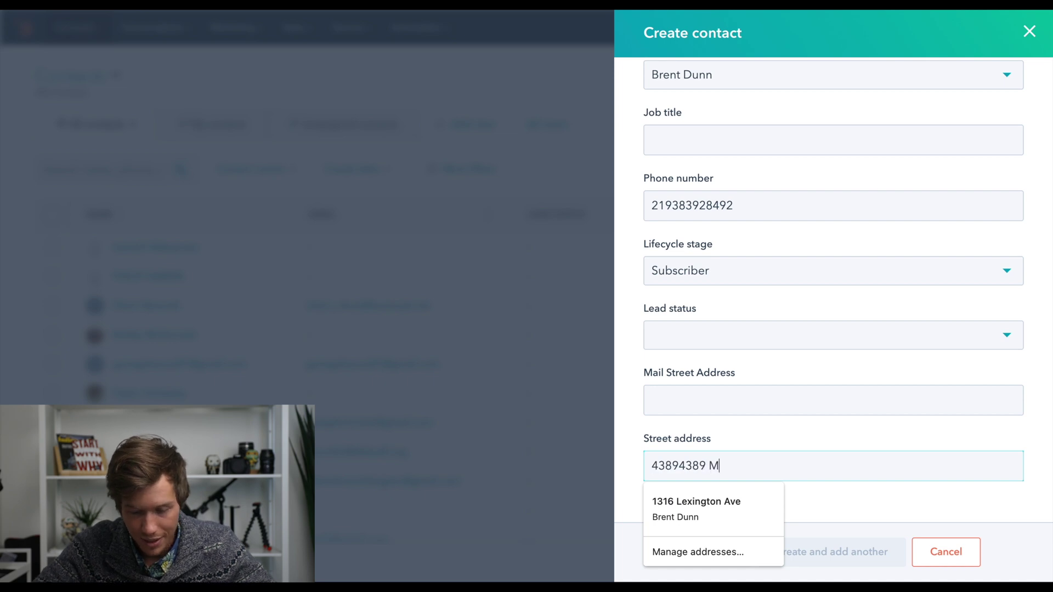
{"action": "type", "text": "ain S"}
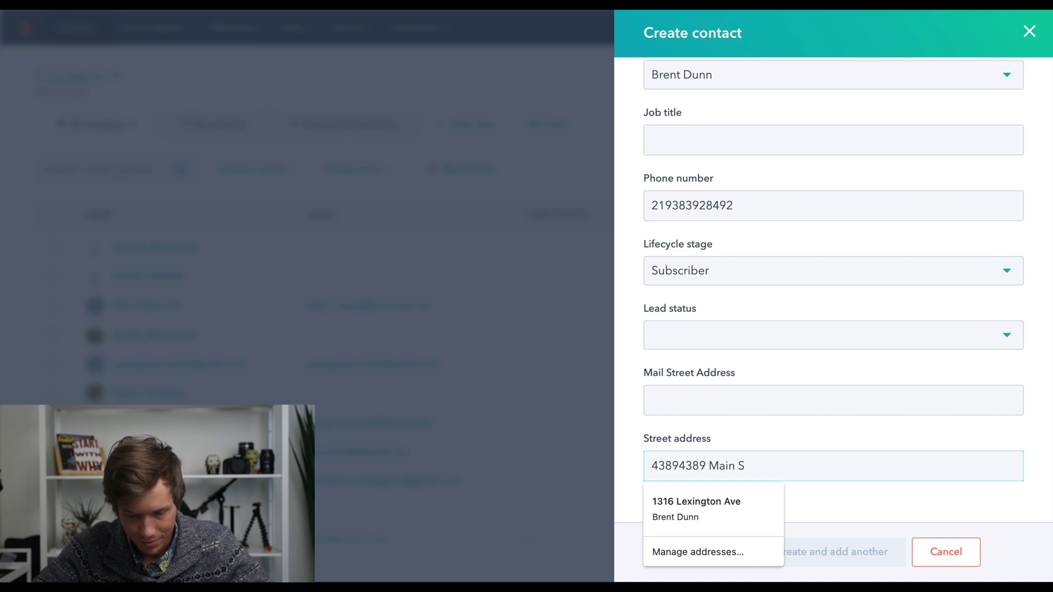
{"action": "type", "text": "tr"}
{"action": "left_click", "coordinate": [626, 442]}
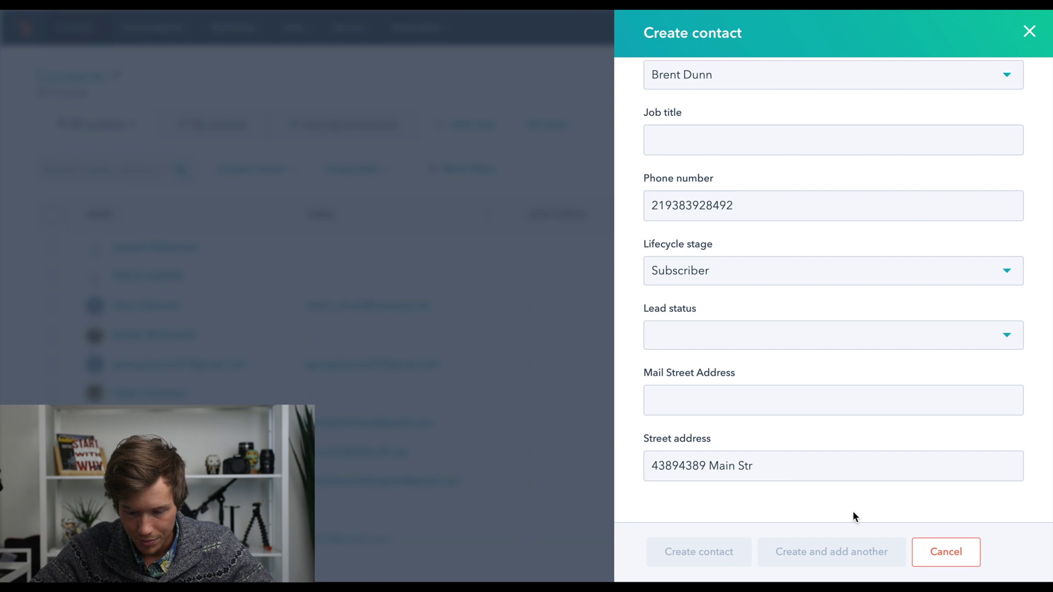
Delete the invalid email entry and save the new contact
{"action": "scroll", "coordinate": [742, 492], "scroll_direction": "up", "scroll_amount": 5}
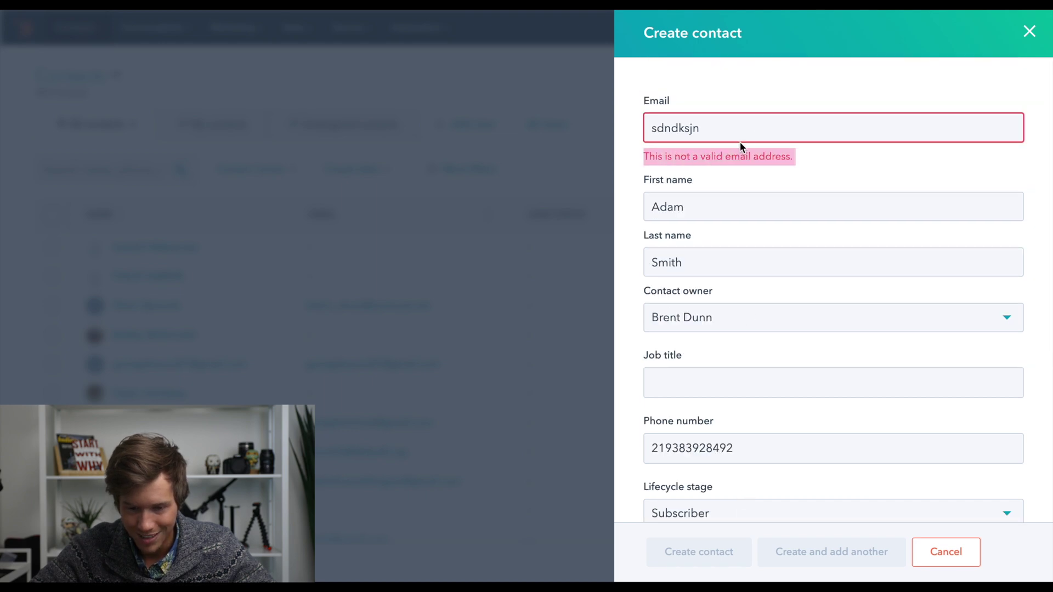
{"action": "double_click", "coordinate": [757, 136]}
{"action": "key", "text": "BackSpace"}
{"action": "left_click", "coordinate": [652, 160]}
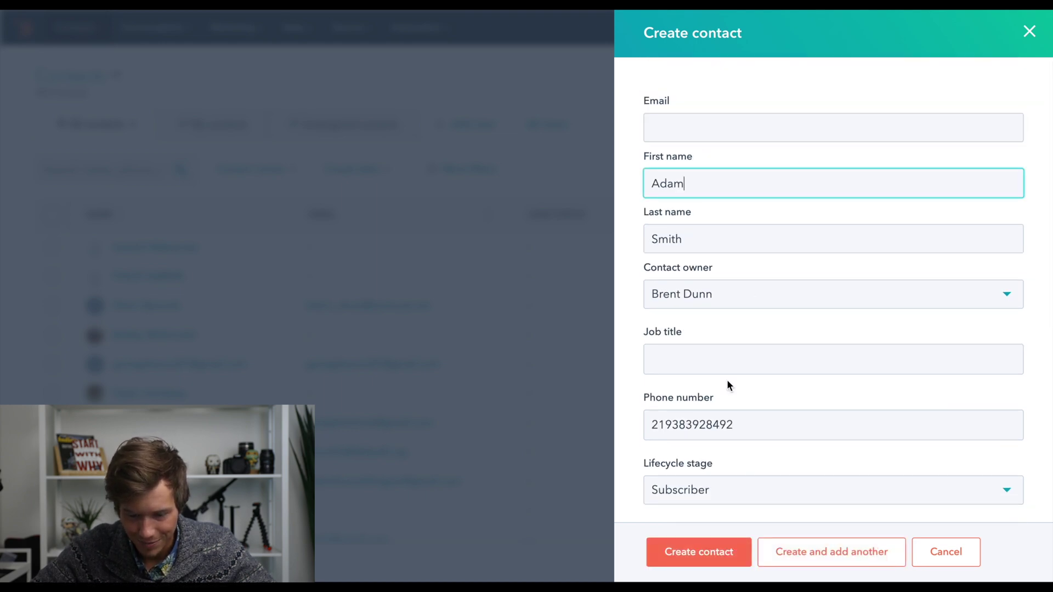
{"action": "left_click", "coordinate": [676, 550]}
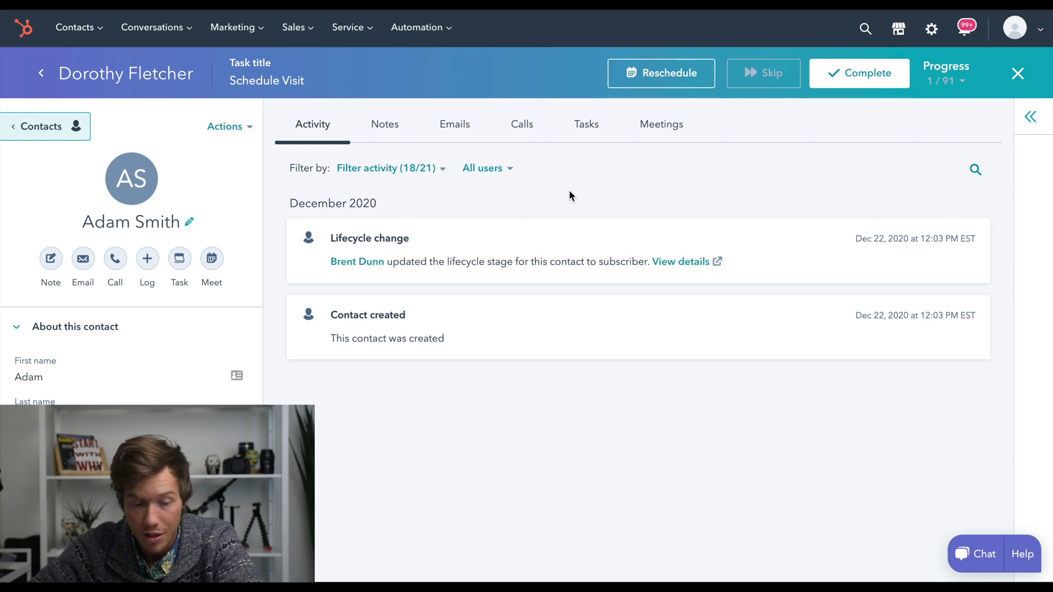
Save a note reading 'sjvnvknvkdjfn' on the contact's record
{"action": "left_click", "coordinate": [384, 125]}
{"action": "left_click", "coordinate": [952, 166]}
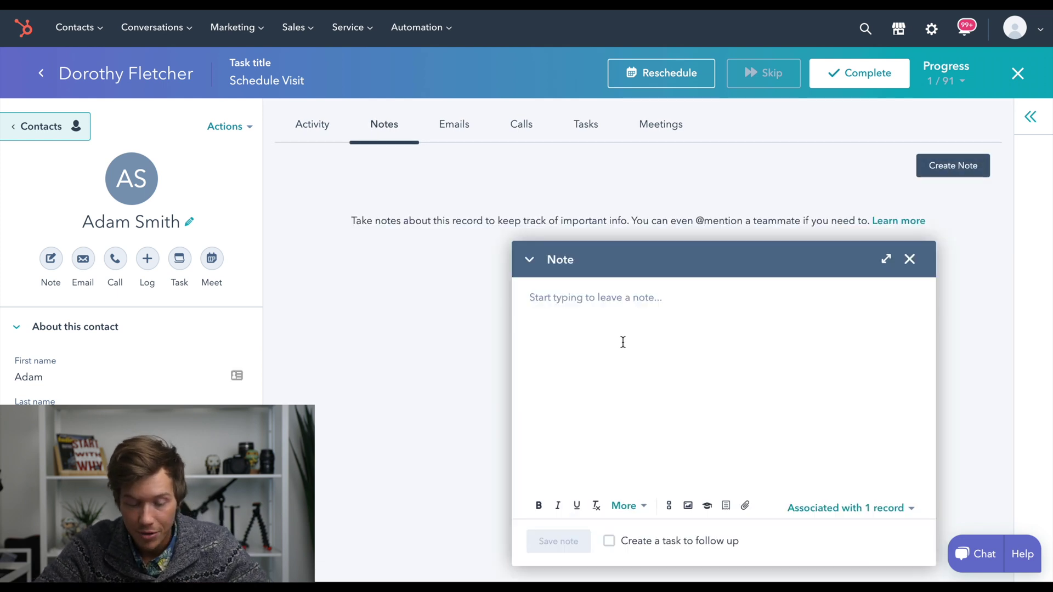
{"action": "type", "text": "sjvnvknvkdjfn"}
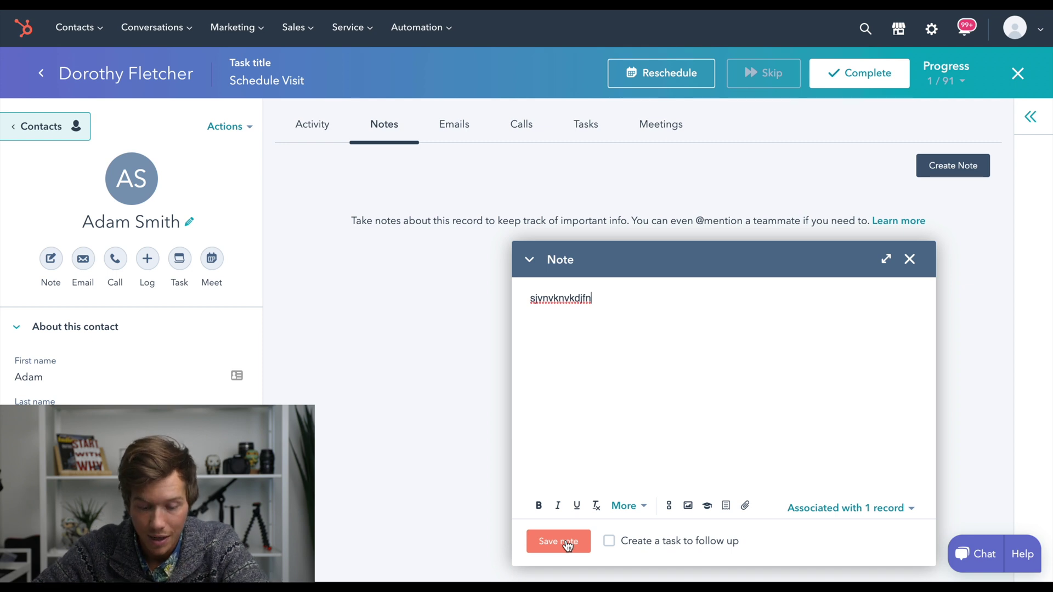
{"action": "left_click", "coordinate": [568, 545]}
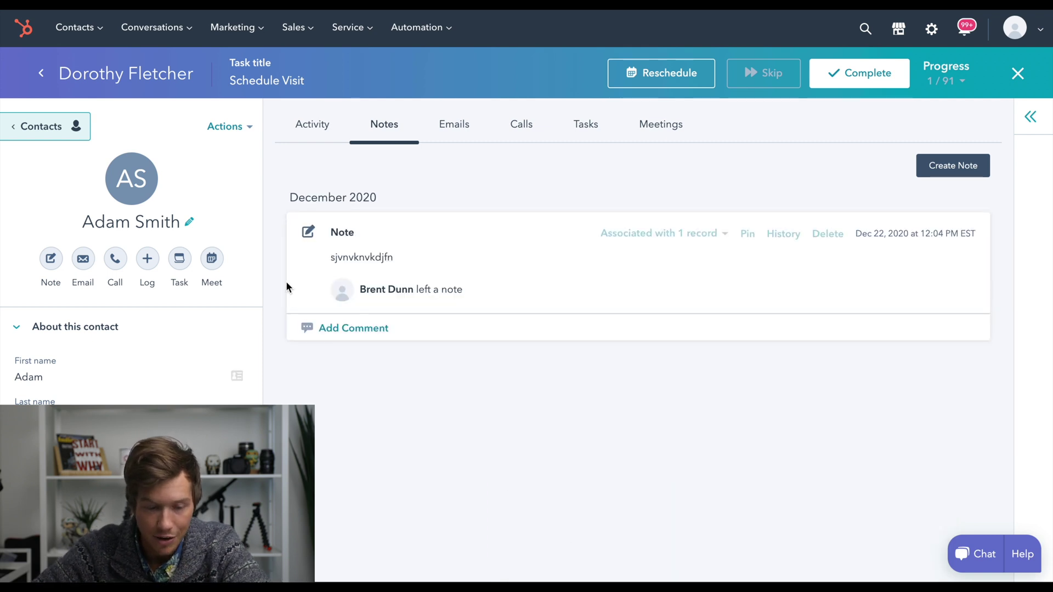
{"action": "left_click", "coordinate": [530, 132]}
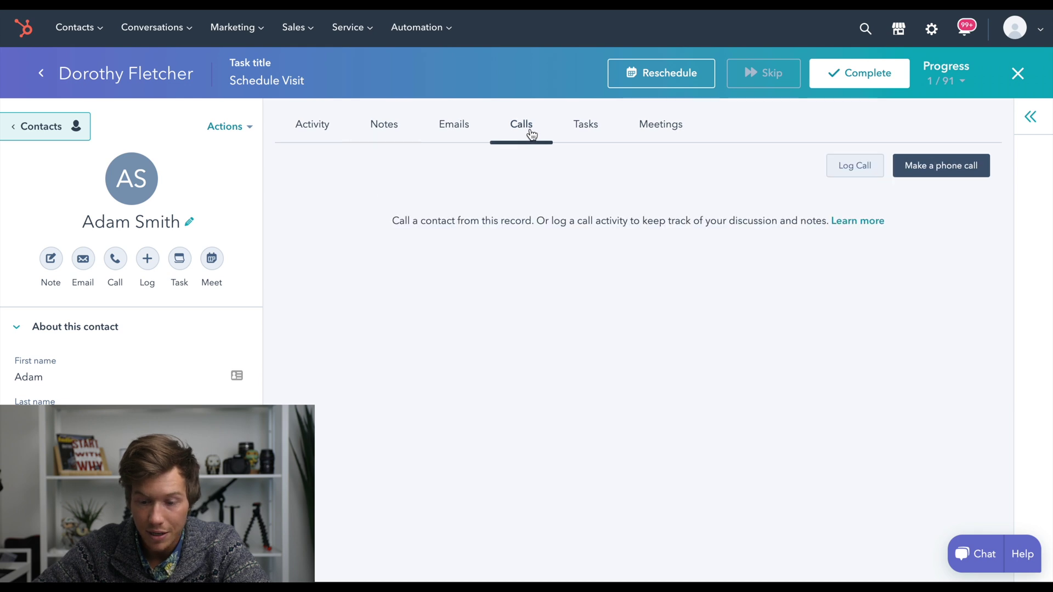
Log a call with outcome Connected and description 'knkfvnk' on the contact
{"action": "left_click", "coordinate": [833, 173]}
{"action": "left_click_drag", "start_coordinate": [639, 279], "coordinate": [510, 192]}
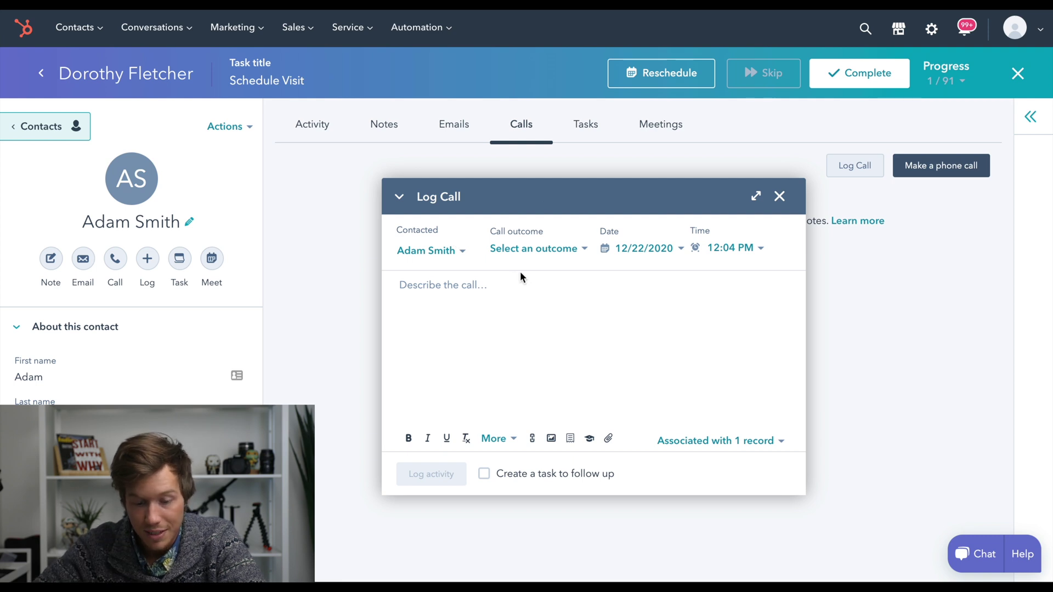
{"action": "left_click", "coordinate": [540, 250]}
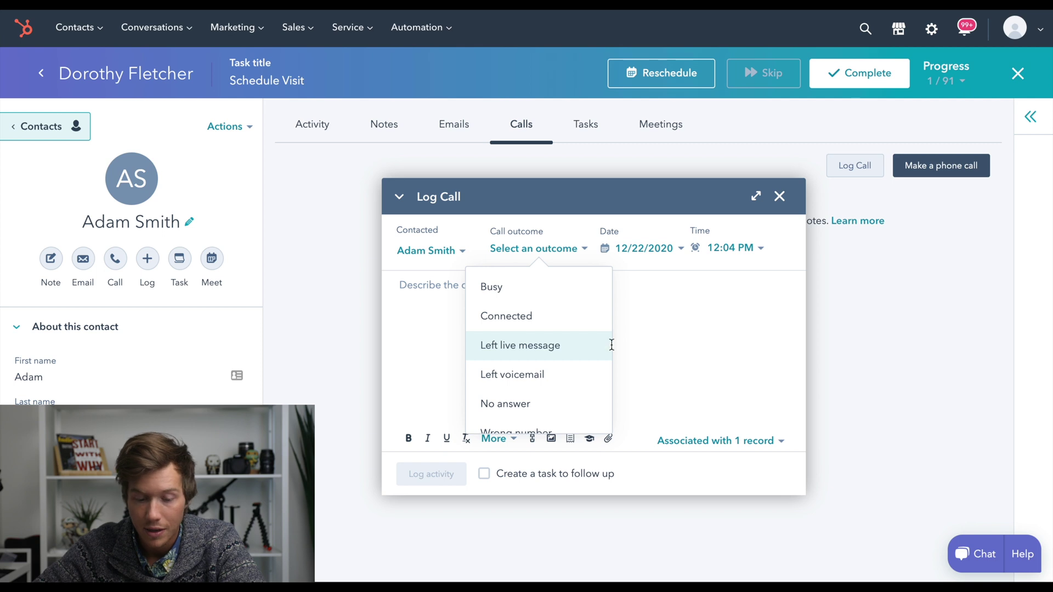
{"action": "left_click", "coordinate": [580, 319]}
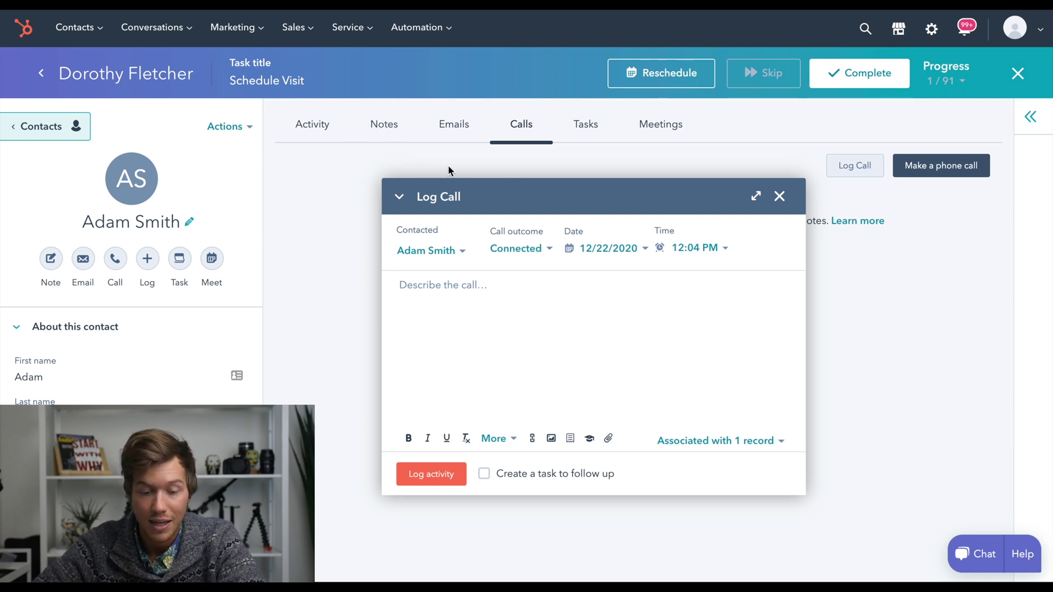
{"action": "left_click", "coordinate": [518, 249]}
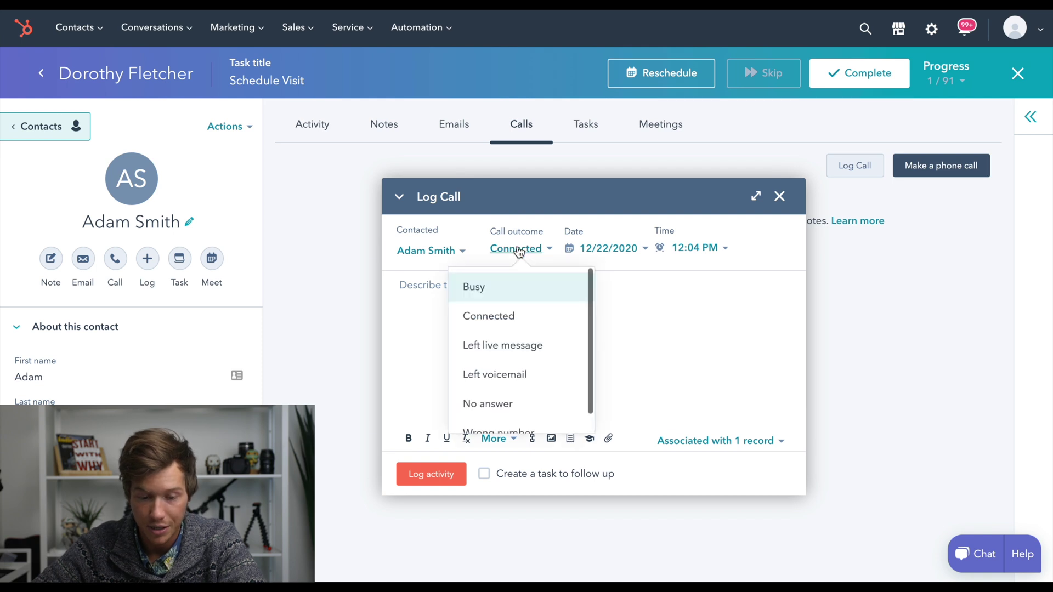
{"action": "left_click", "coordinate": [642, 307]}
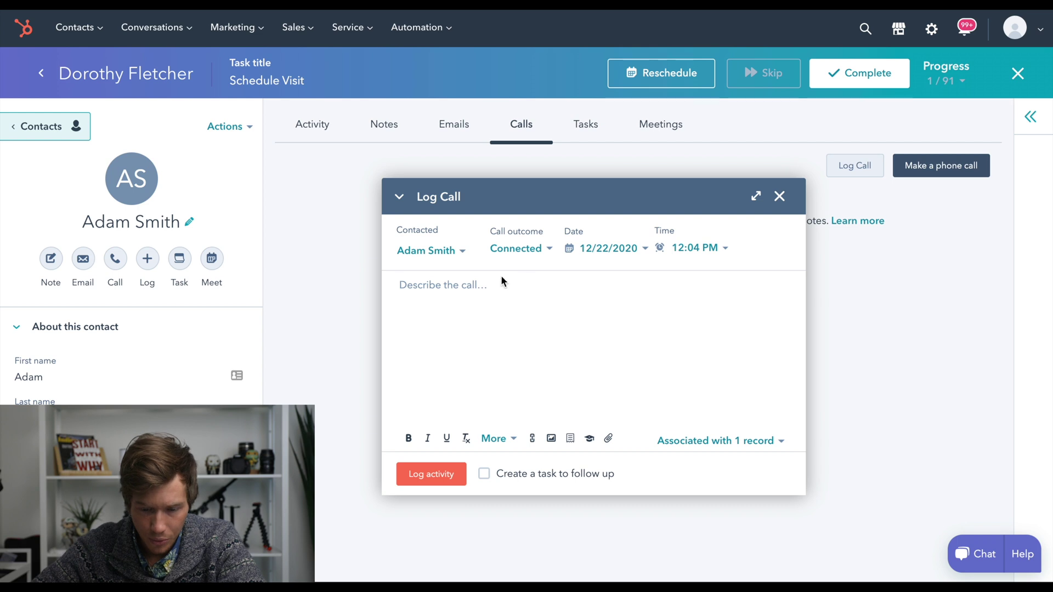
{"action": "type", "text": "knkfvnk"}
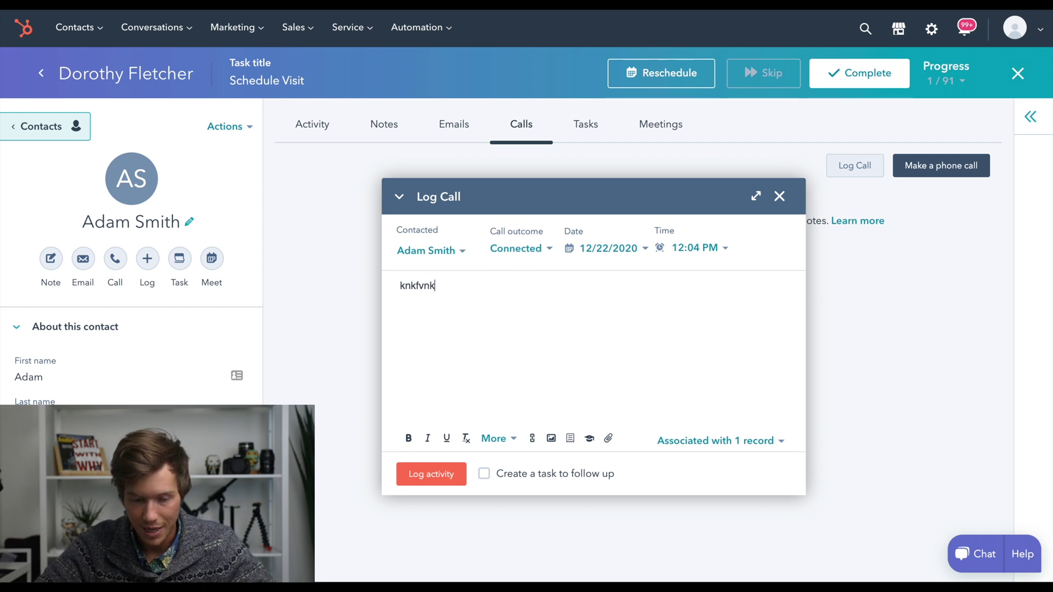
{"action": "key", "text": "Return"}
{"action": "key", "text": "Return"}
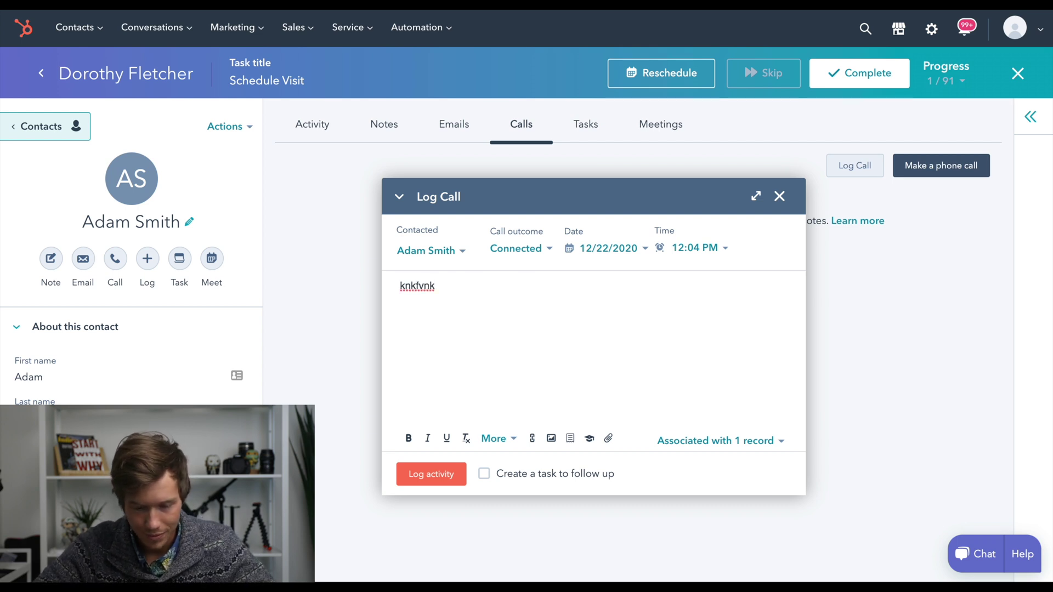
{"action": "left_click", "coordinate": [425, 475]}
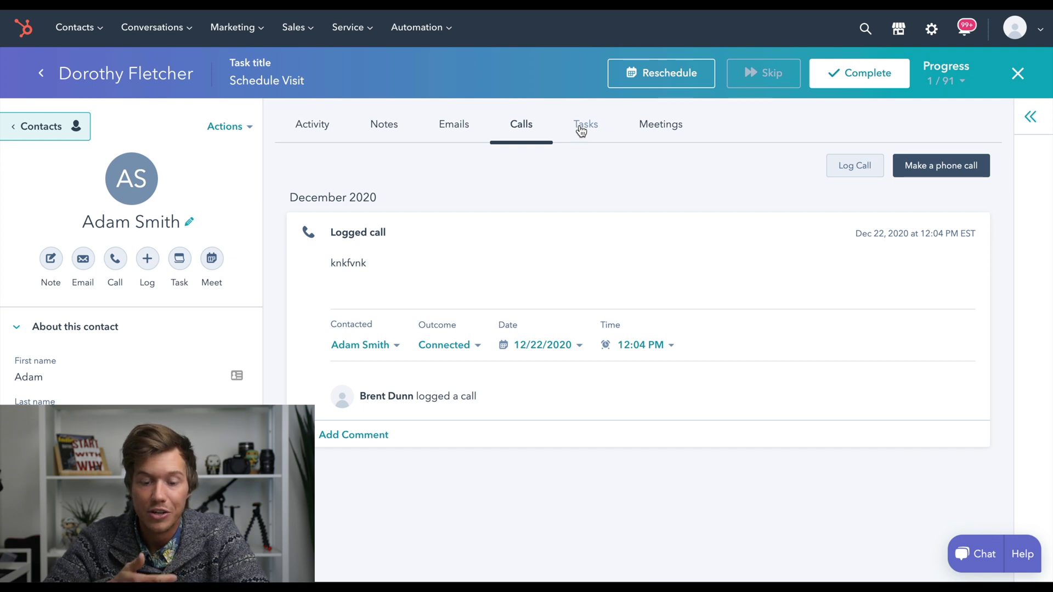
{"action": "left_click", "coordinate": [581, 130]}
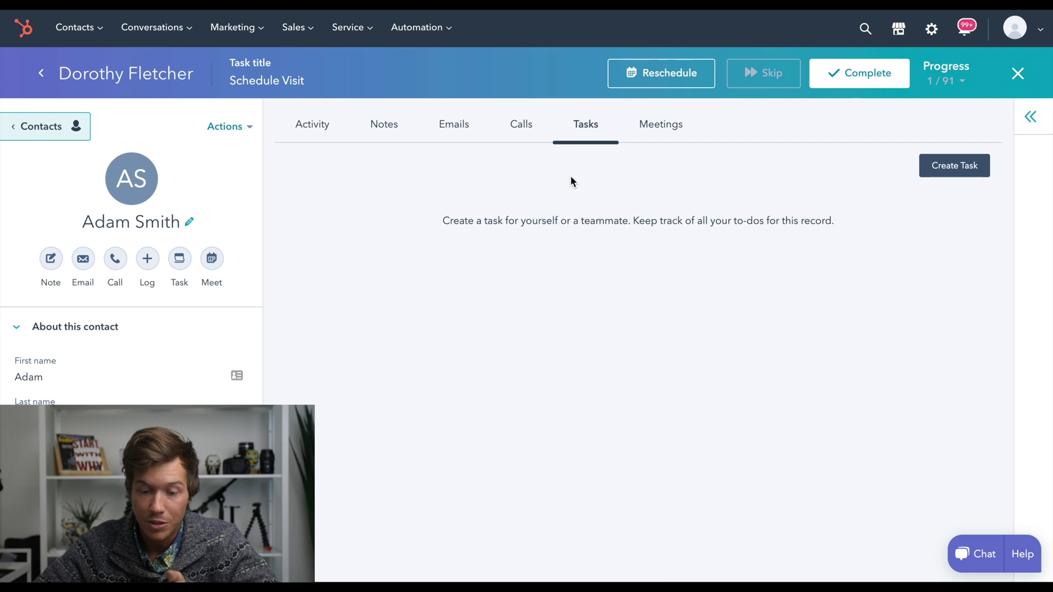
Start a new task for the contact titled 'Get pics'
{"action": "left_click", "coordinate": [940, 167]}
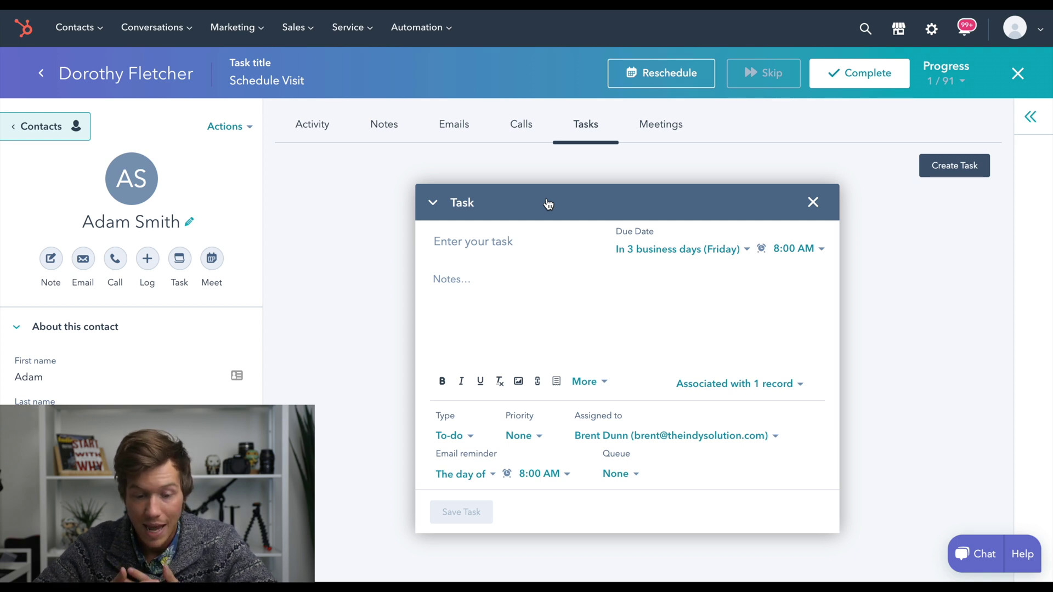
{"action": "left_click_drag", "start_coordinate": [548, 204], "coordinate": [515, 197]}
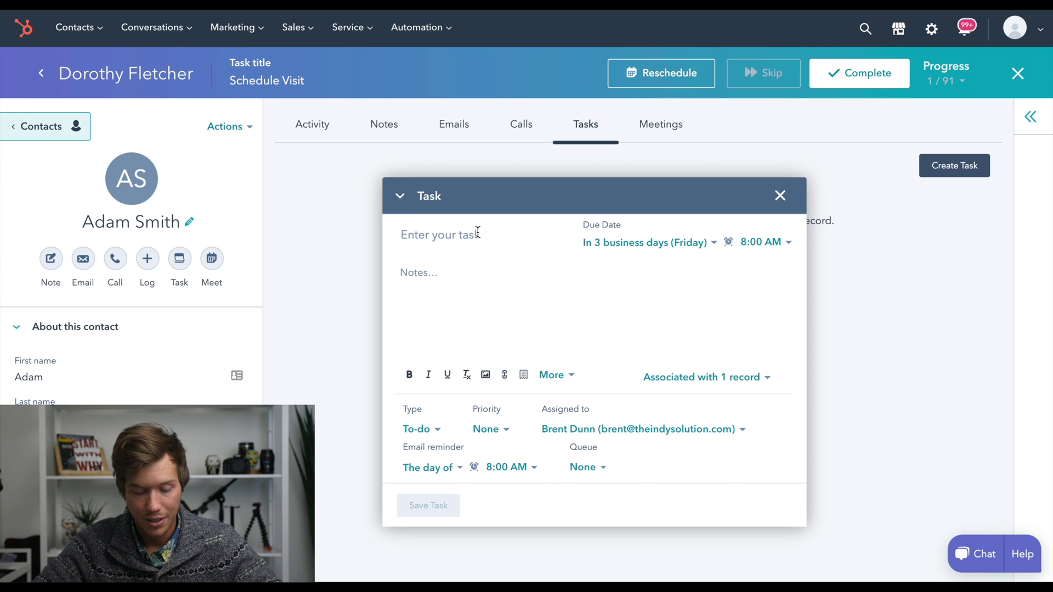
{"action": "type", "text": "follow "}
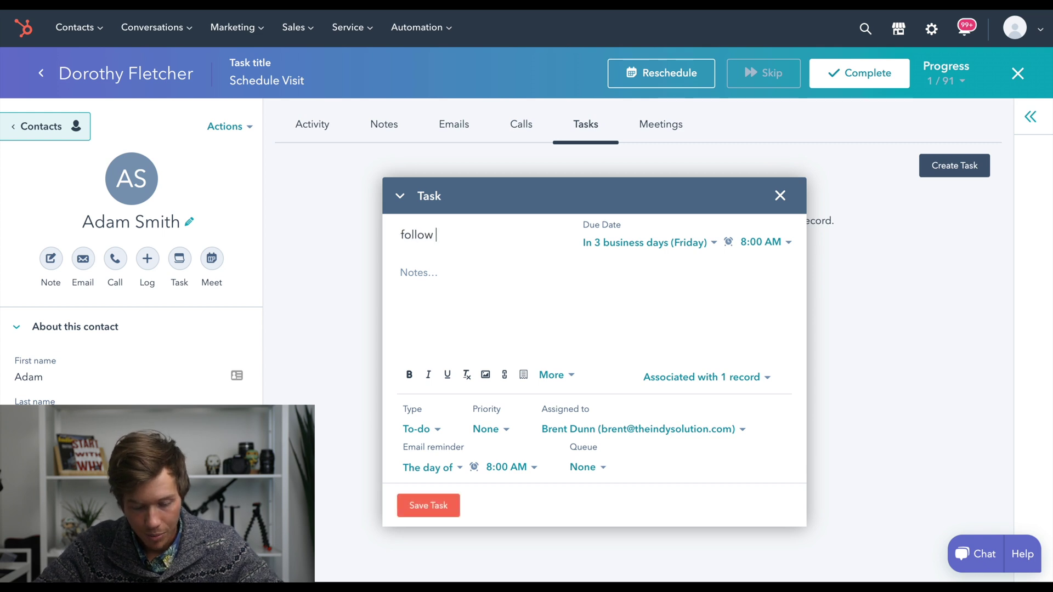
{"action": "type", "text": "up\\"}
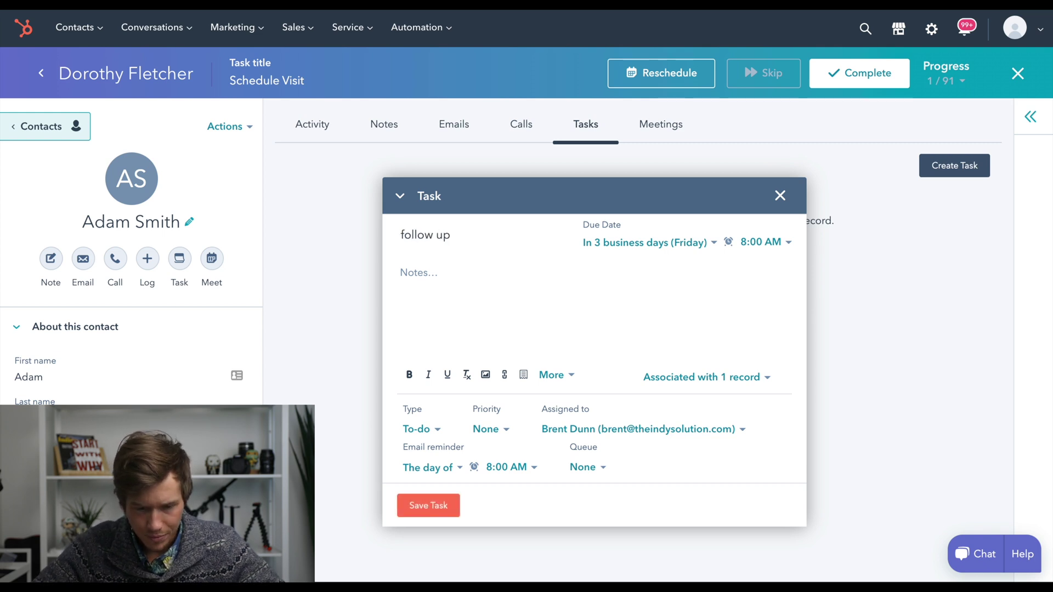
{"action": "key", "text": "BackSpace"}
{"action": "key", "text": "BackSpace"}
{"action": "key", "text": "BackSpace"}
{"action": "key", "text": "BackSpace"}
{"action": "key", "text": "BackSpace"}
{"action": "key", "text": "BackSpace"}
{"action": "key", "text": "BackSpace"}
{"action": "key", "text": "BackSpace"}
{"action": "key", "text": "BackSpace"}
{"action": "type", "text": "Cal"}
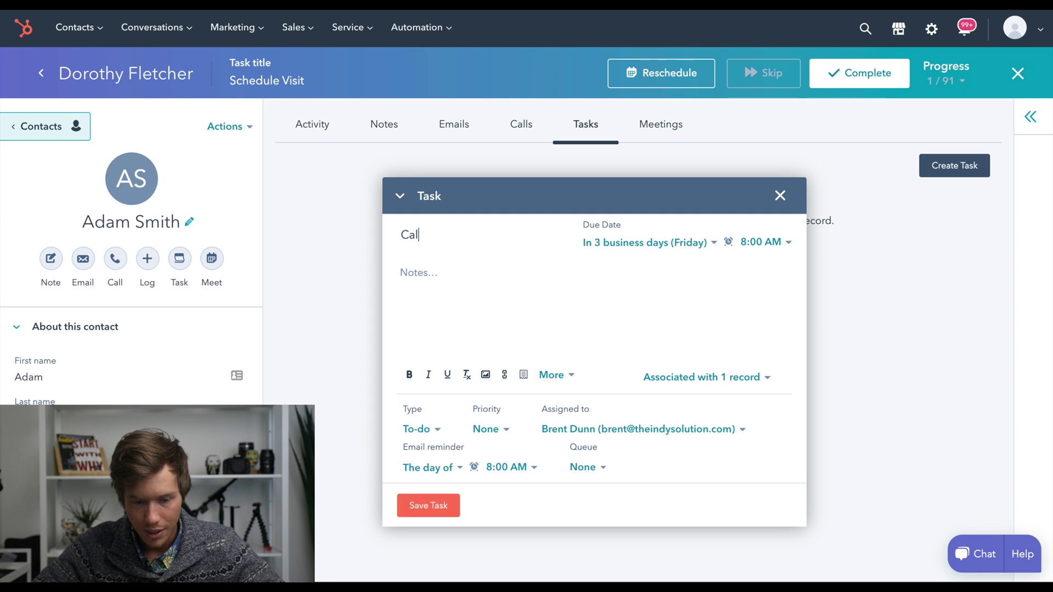
{"action": "key", "text": "BackSpace"}
{"action": "key", "text": "BackSpace"}
{"action": "key", "text": "BackSpace"}
{"action": "type", "text": "Get poic"}
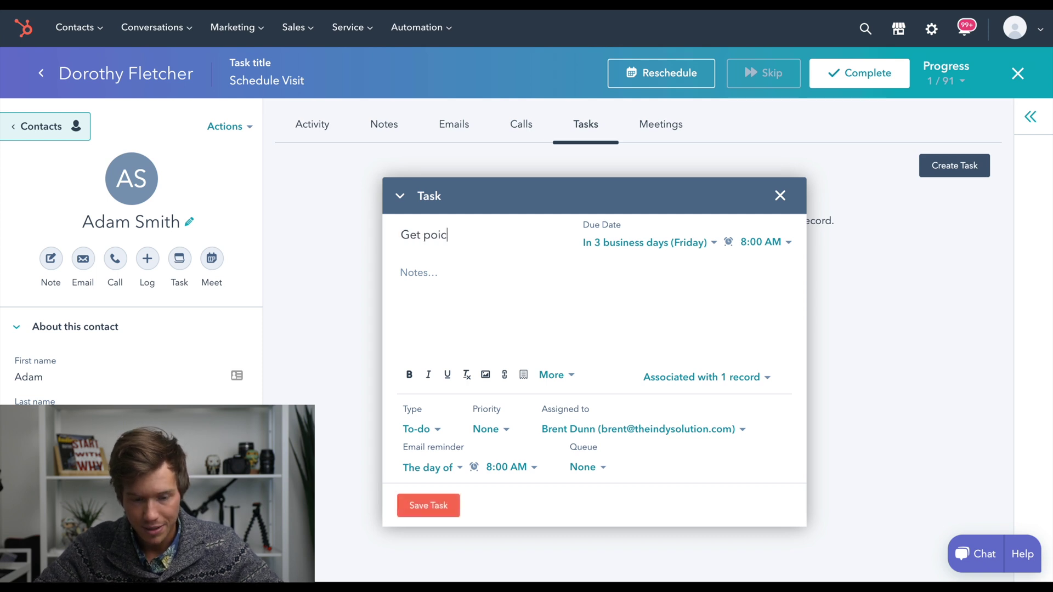
{"action": "key", "text": "BackSpace"}
{"action": "key", "text": "BackSpace"}
{"action": "key", "text": "BackSpace"}
{"action": "type", "text": "oi"}
{"action": "key", "text": "BackSpace"}
{"action": "key", "text": "BackSpace"}
{"action": "type", "text": "ics"}
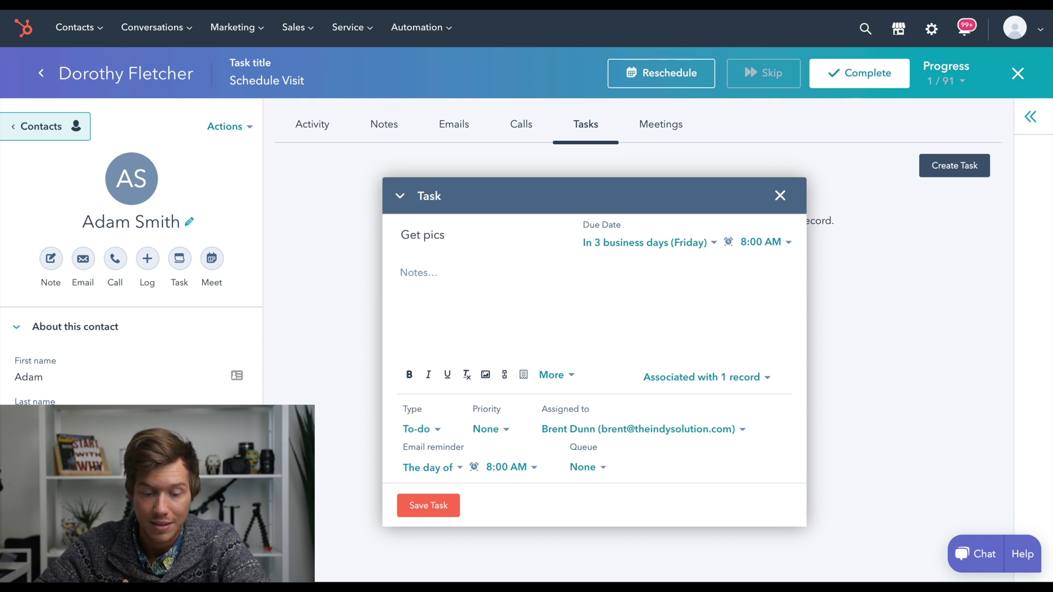
Make the task due in one week, December 29, and save it
{"action": "left_click", "coordinate": [468, 280]}
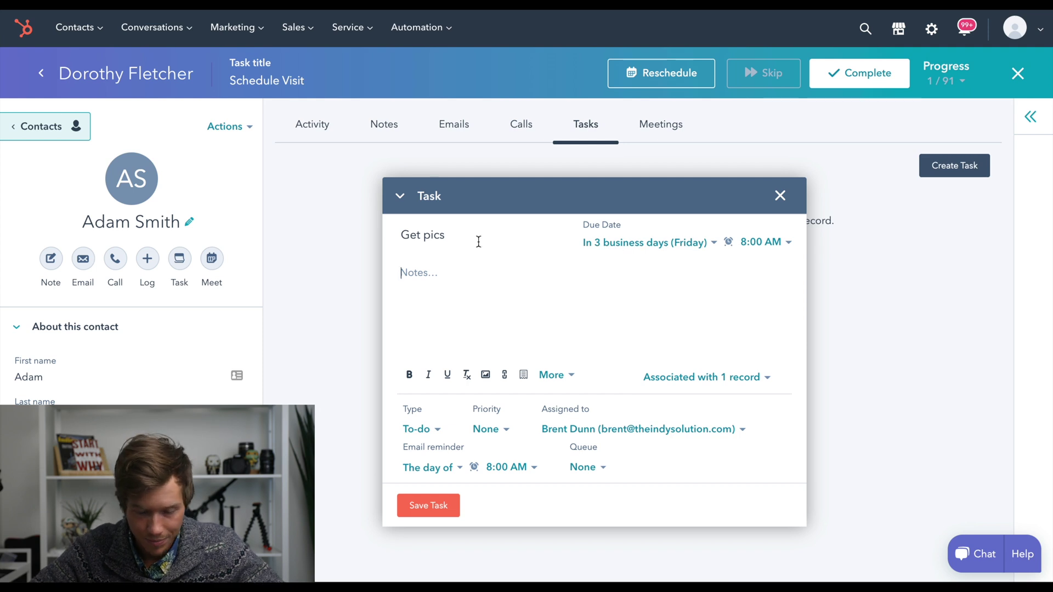
{"action": "left_click", "coordinate": [624, 244]}
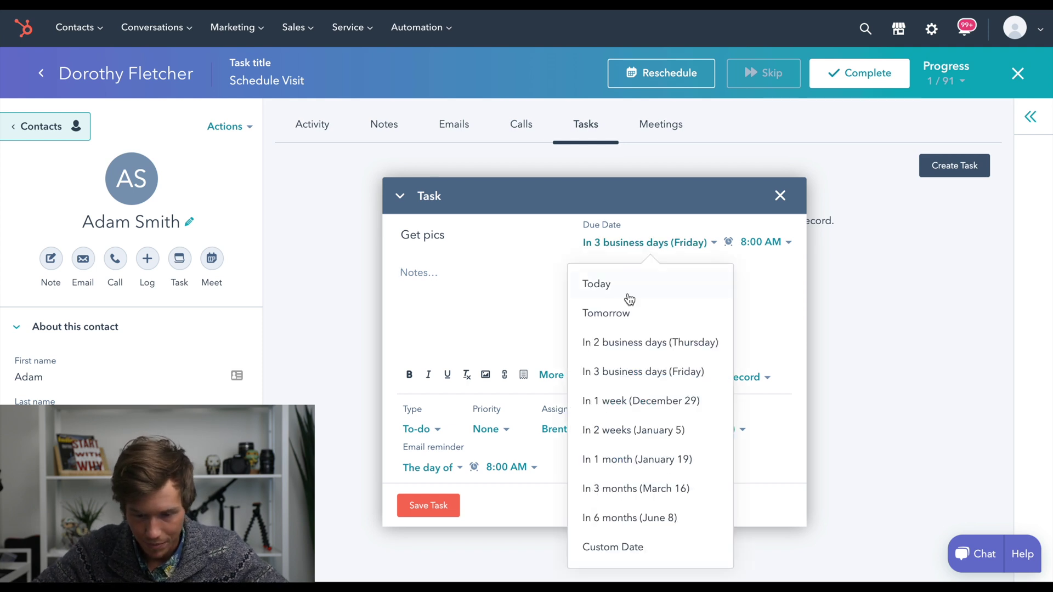
{"action": "left_click", "coordinate": [658, 401]}
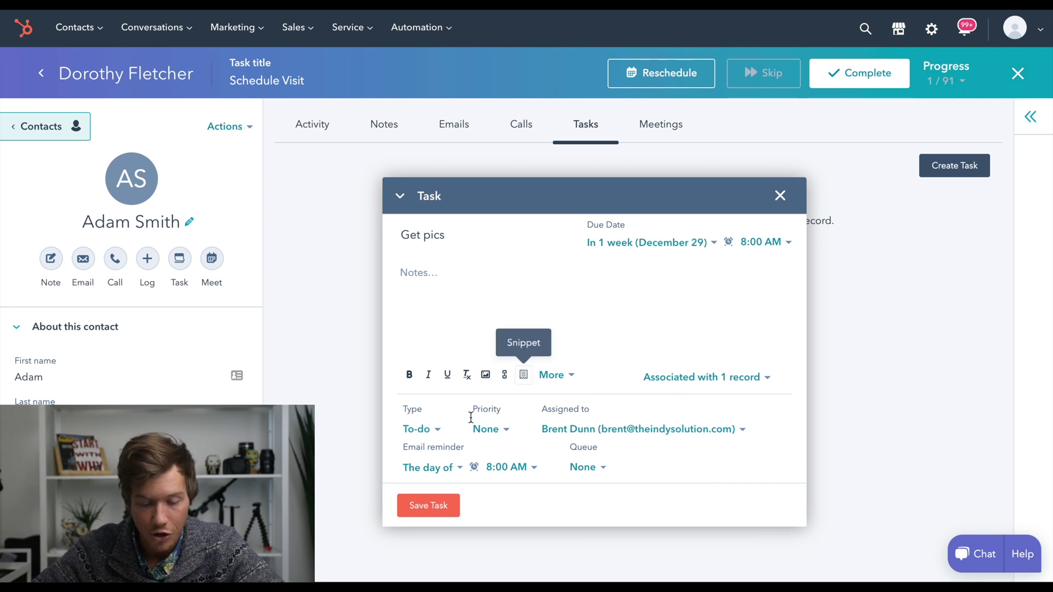
{"action": "left_click", "coordinate": [430, 507]}
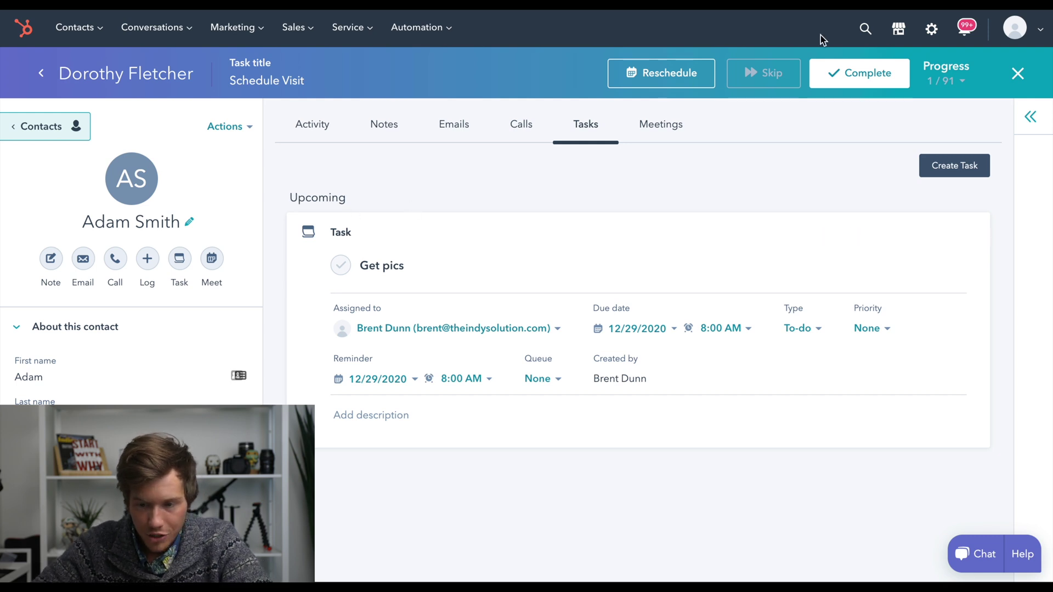
{"action": "left_click", "coordinate": [865, 29]}
Search for 'nigh', open the matching contact and scroll through its activity timeline
{"action": "type", "text": "nigh"}
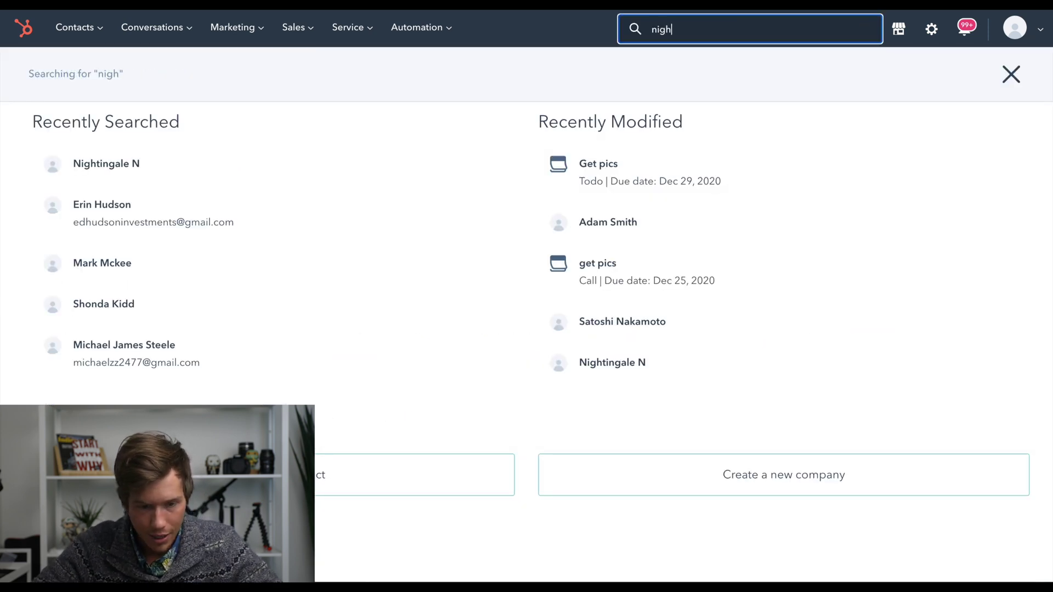
{"action": "left_click", "coordinate": [265, 193]}
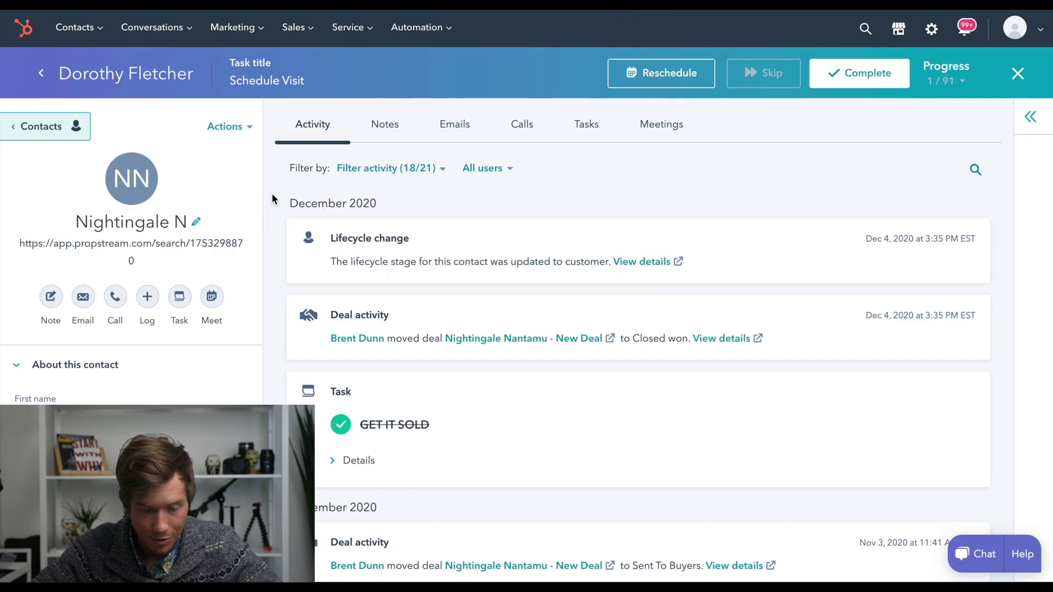
{"action": "scroll", "coordinate": [275, 213], "scroll_direction": "down", "scroll_amount": 1}
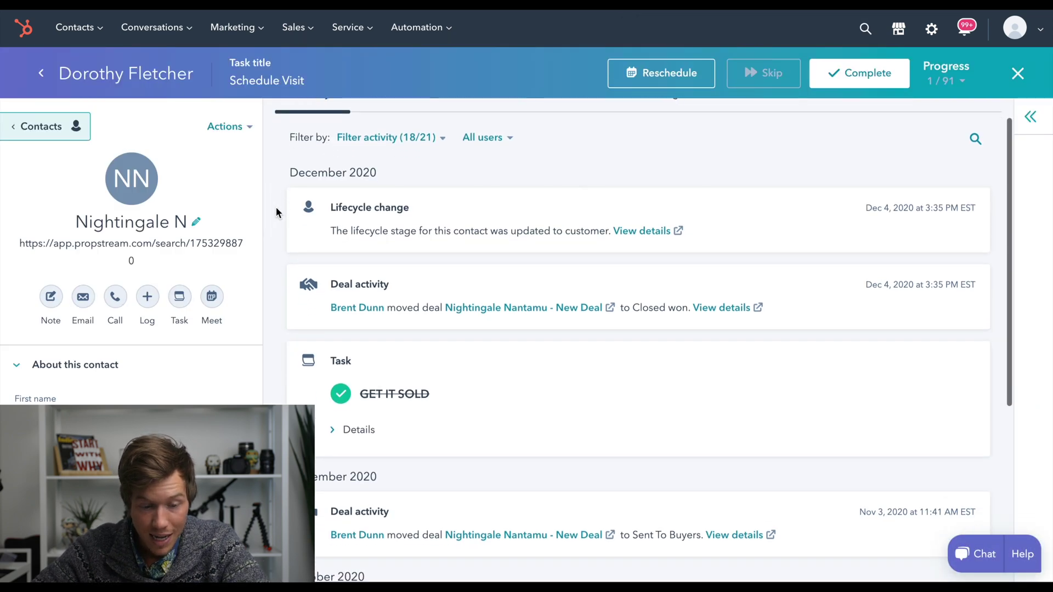
{"action": "scroll", "coordinate": [276, 207], "scroll_direction": "down", "scroll_amount": 5}
{"action": "scroll", "coordinate": [270, 241], "scroll_direction": "down", "scroll_amount": 5}
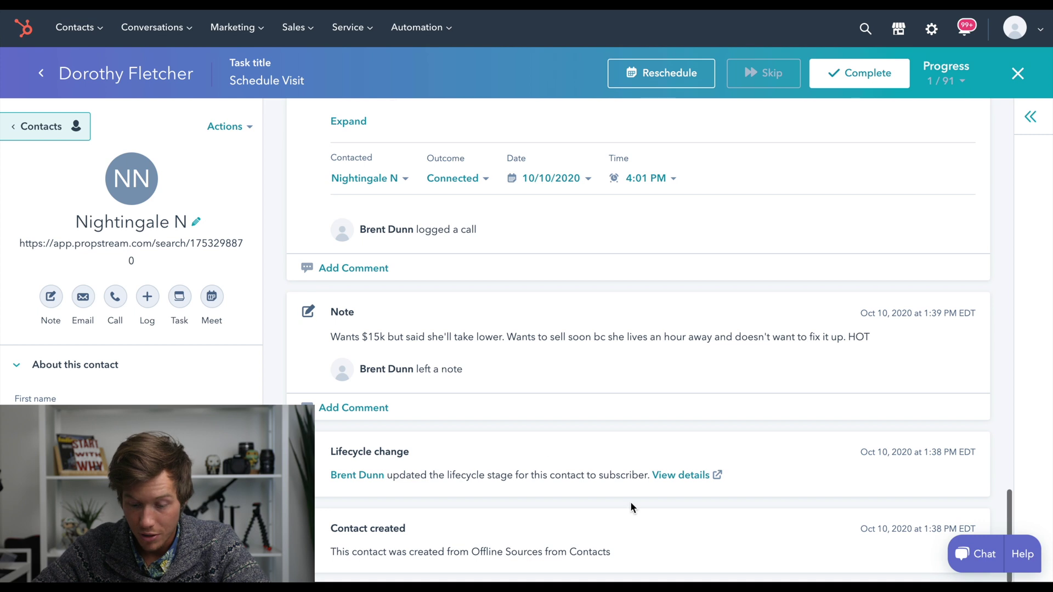
{"action": "left_click_drag", "start_coordinate": [879, 527], "coordinate": [902, 530]}
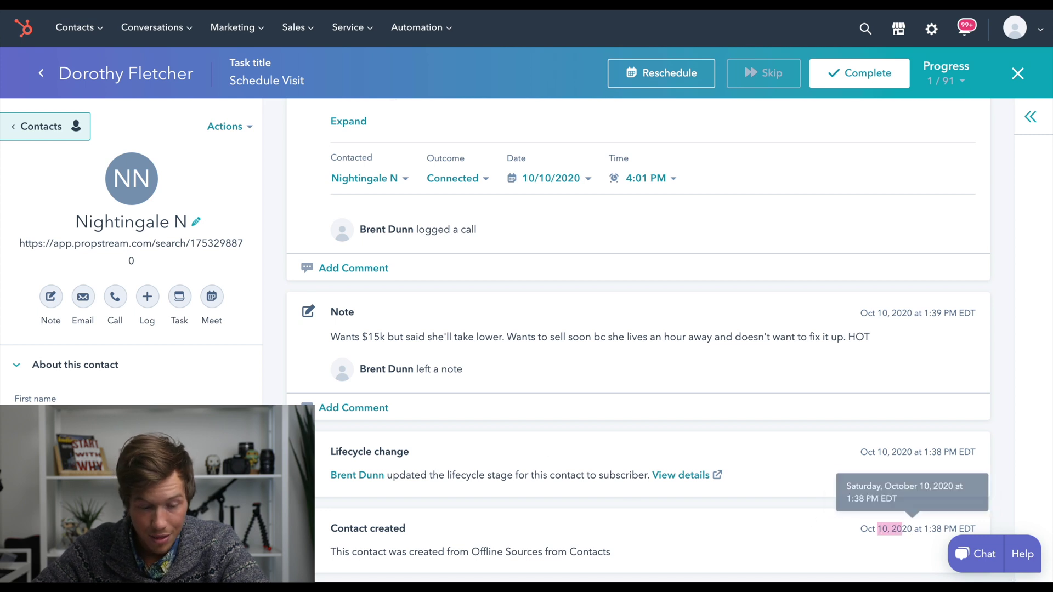
{"action": "left_click", "coordinate": [298, 394]}
{"action": "scroll", "coordinate": [355, 354], "scroll_direction": "up", "scroll_amount": 2}
{"action": "scroll", "coordinate": [354, 354], "scroll_direction": "up", "scroll_amount": 2}
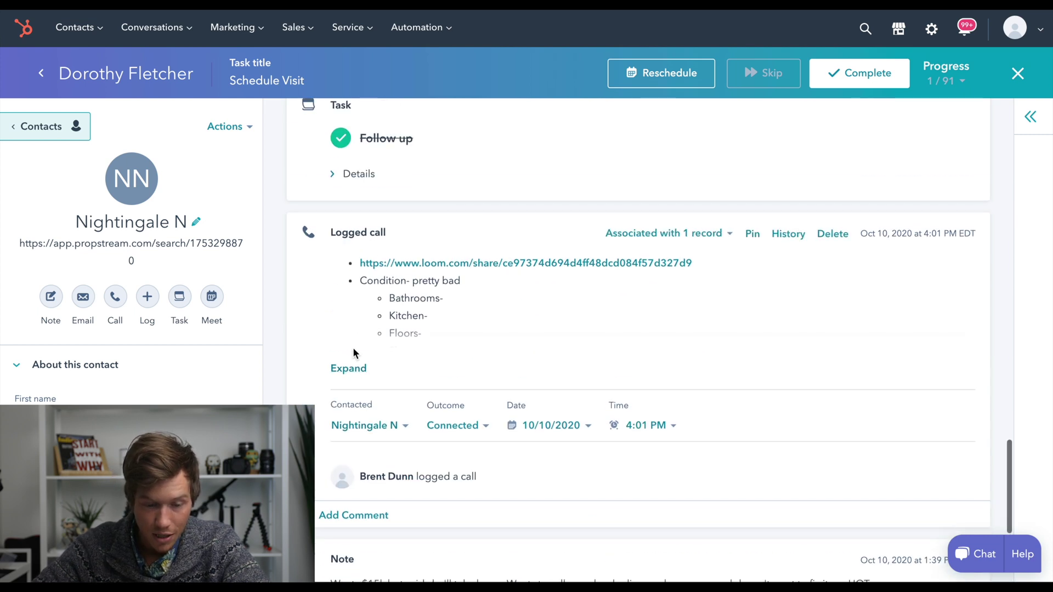
{"action": "scroll", "coordinate": [440, 265], "scroll_direction": "up", "scroll_amount": 4}
{"action": "scroll", "coordinate": [440, 267], "scroll_direction": "up", "scroll_amount": 2}
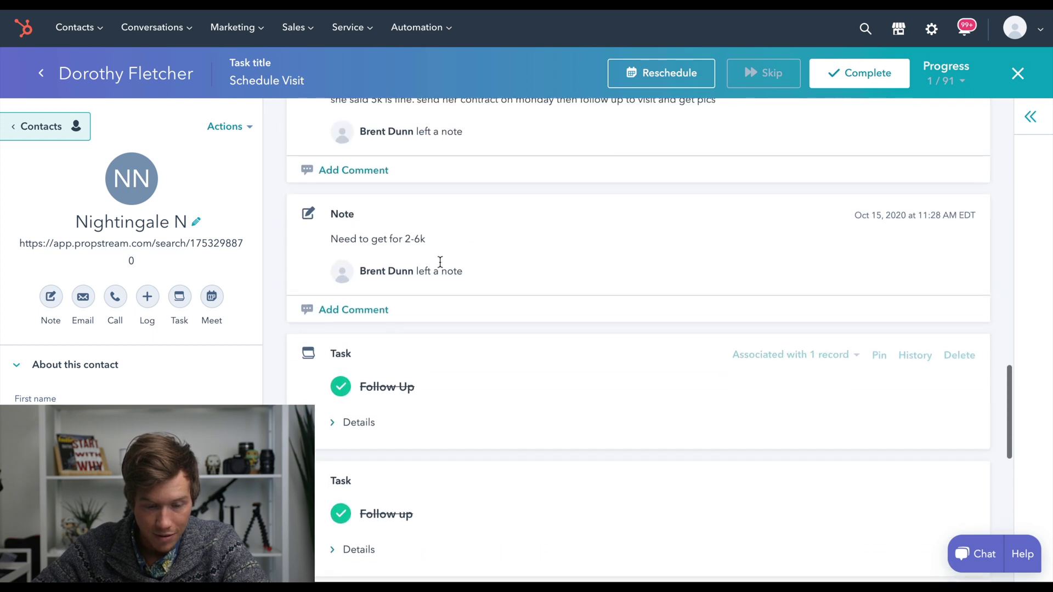
{"action": "scroll", "coordinate": [463, 305], "scroll_direction": "up", "scroll_amount": 2}
{"action": "scroll", "coordinate": [418, 322], "scroll_direction": "up", "scroll_amount": 6}
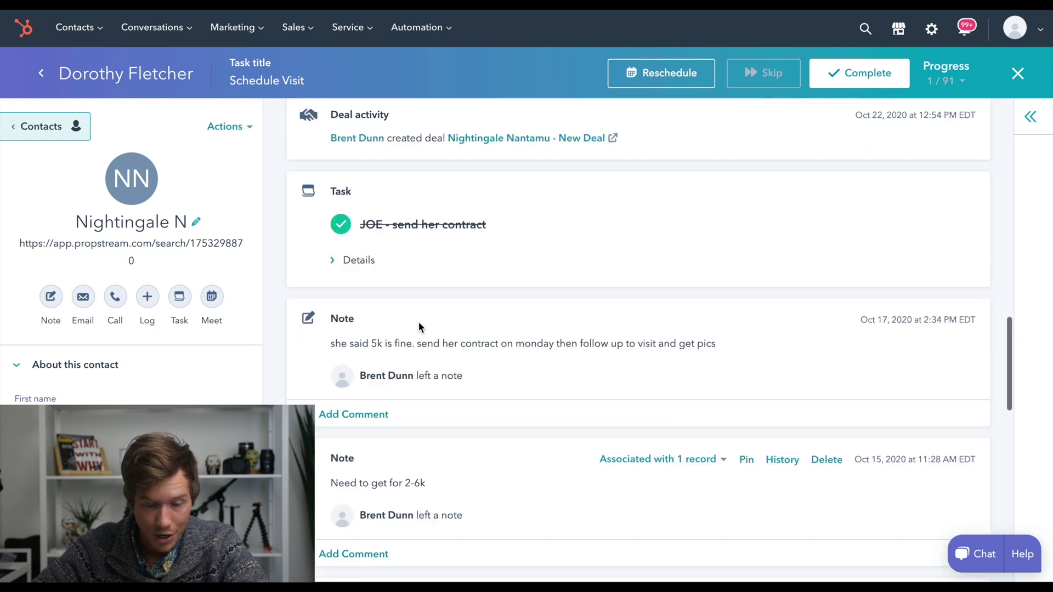
{"action": "scroll", "coordinate": [369, 423], "scroll_direction": "up", "scroll_amount": 1}
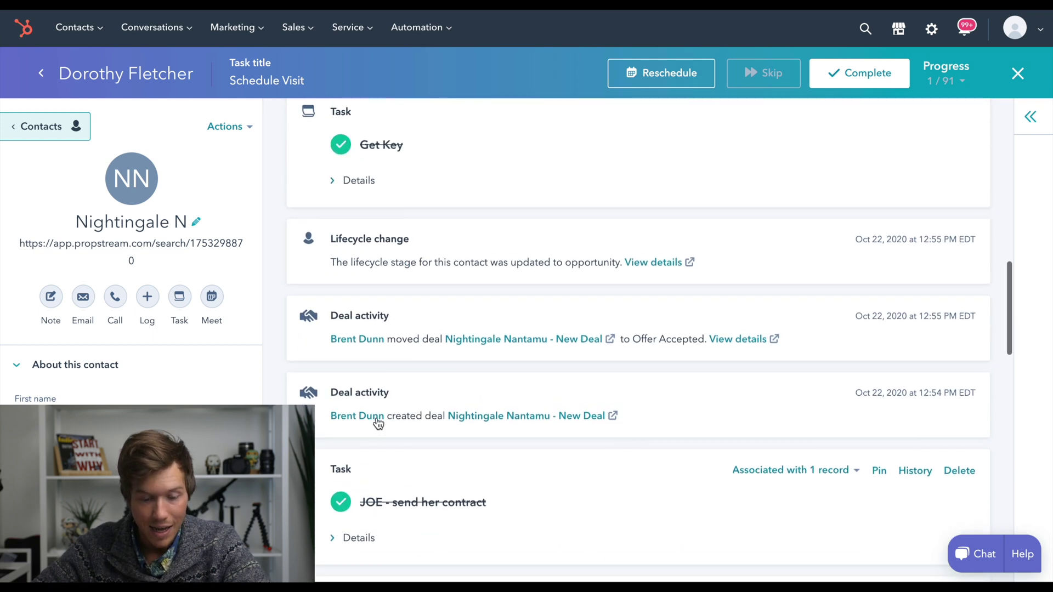
Check the closed-won activity's full date and expand the contact's associations panel
{"action": "left_click_drag", "start_coordinate": [331, 392], "coordinate": [396, 394]}
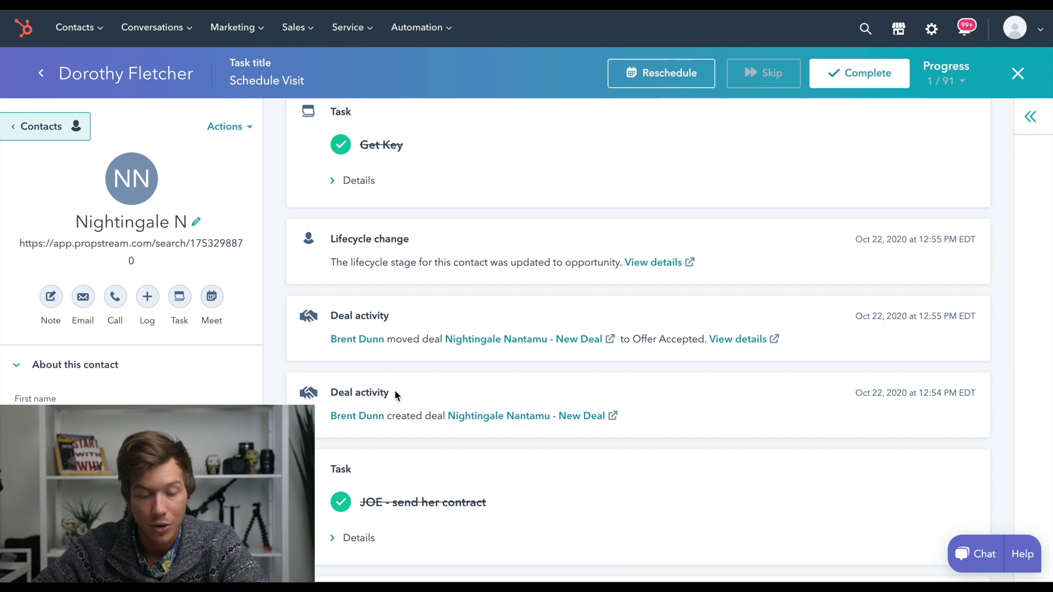
{"action": "scroll", "coordinate": [394, 393], "scroll_direction": "up", "scroll_amount": 1}
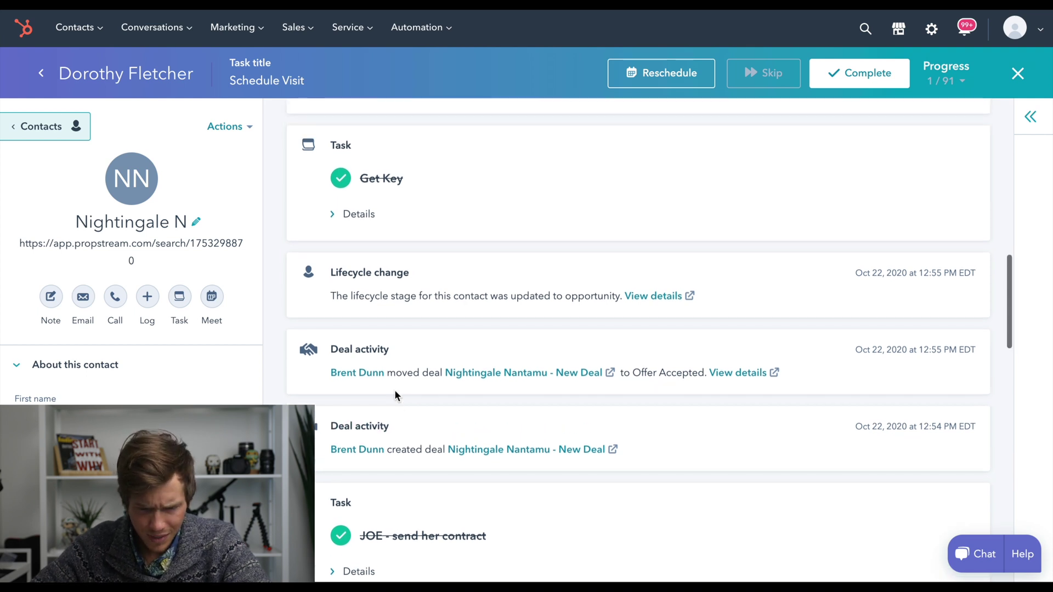
{"action": "left_click_drag", "start_coordinate": [653, 373], "coordinate": [674, 375]}
{"action": "scroll", "coordinate": [567, 338], "scroll_direction": "up", "scroll_amount": 6}
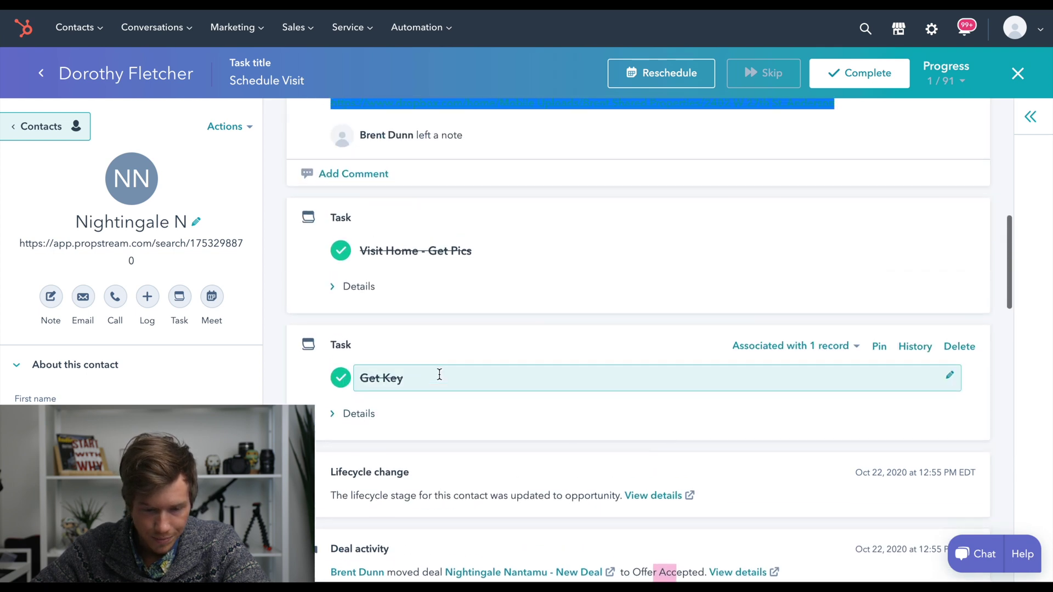
{"action": "scroll", "coordinate": [480, 230], "scroll_direction": "up", "scroll_amount": 4}
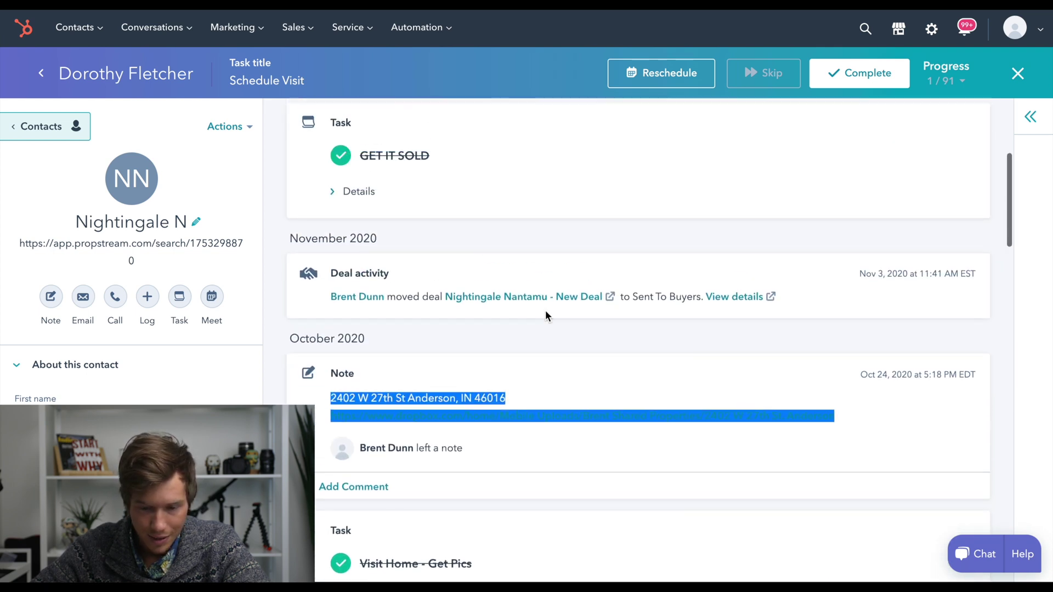
{"action": "scroll", "coordinate": [644, 289], "scroll_direction": "up", "scroll_amount": 4}
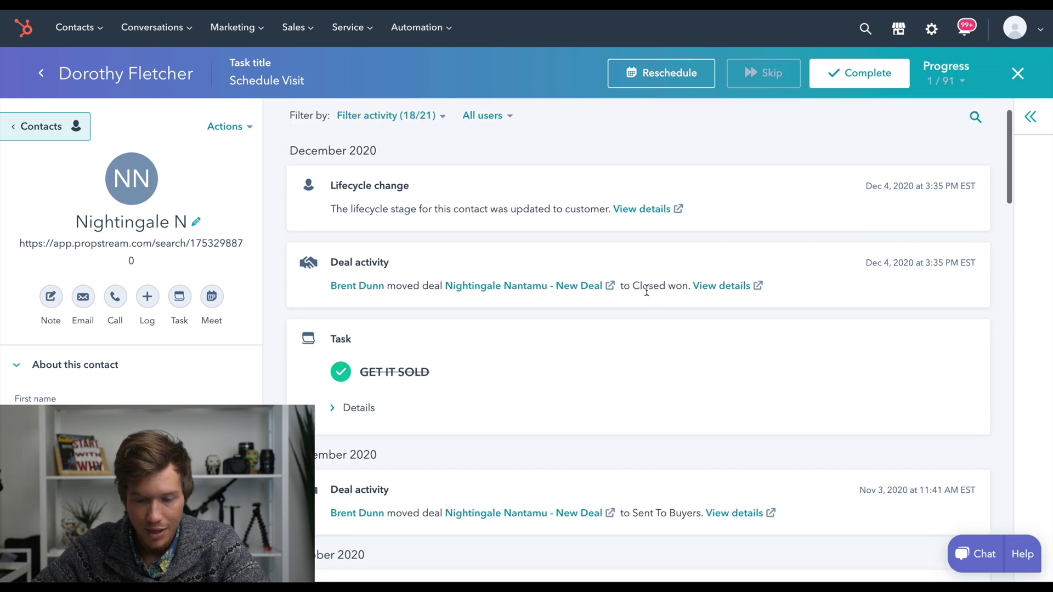
{"action": "left_click_drag", "start_coordinate": [646, 289], "coordinate": [687, 289]}
{"action": "left_click", "coordinate": [687, 289]}
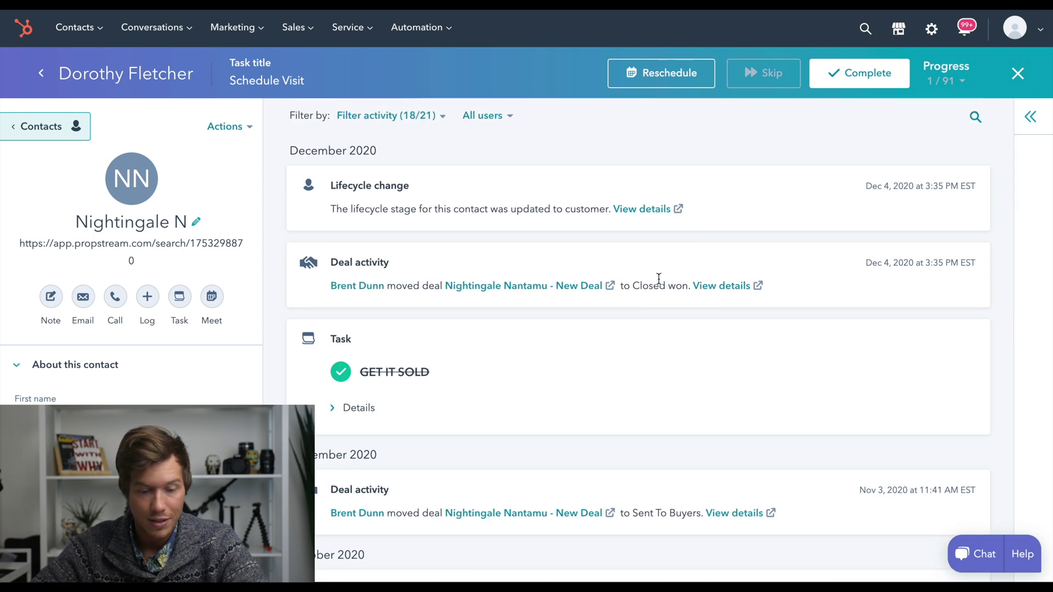
{"action": "scroll", "coordinate": [503, 310], "scroll_direction": "down", "scroll_amount": 10}
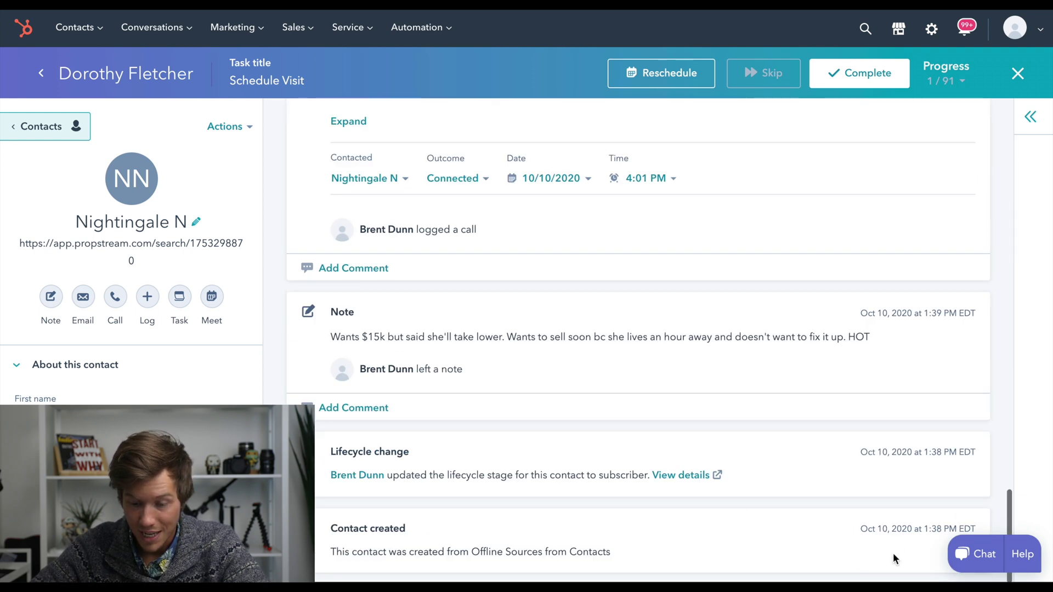
{"action": "scroll", "coordinate": [893, 556], "scroll_direction": "up", "scroll_amount": 15}
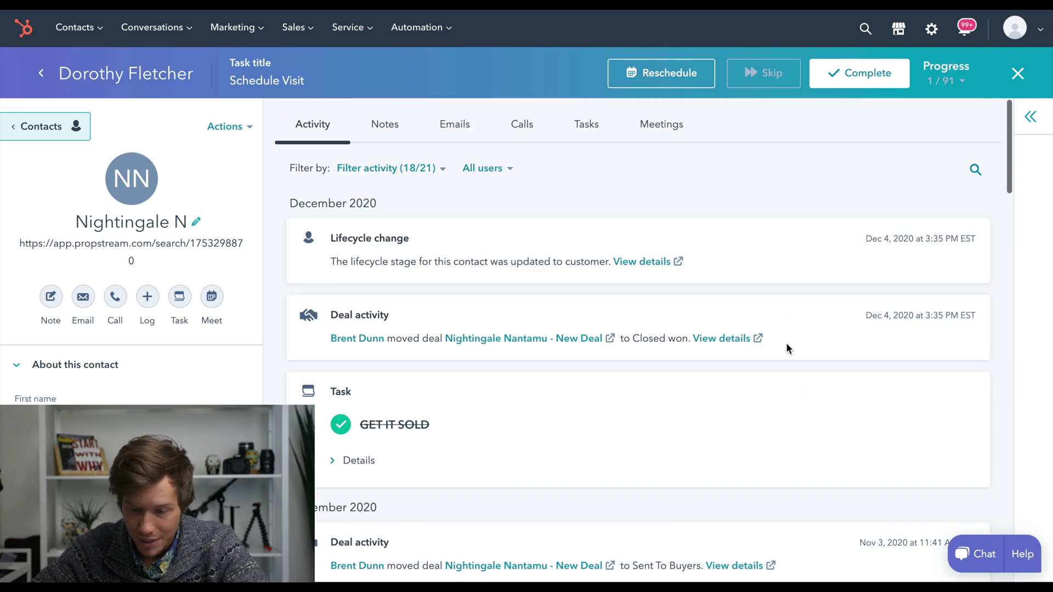
{"action": "left_click_drag", "start_coordinate": [867, 315], "coordinate": [906, 317]}
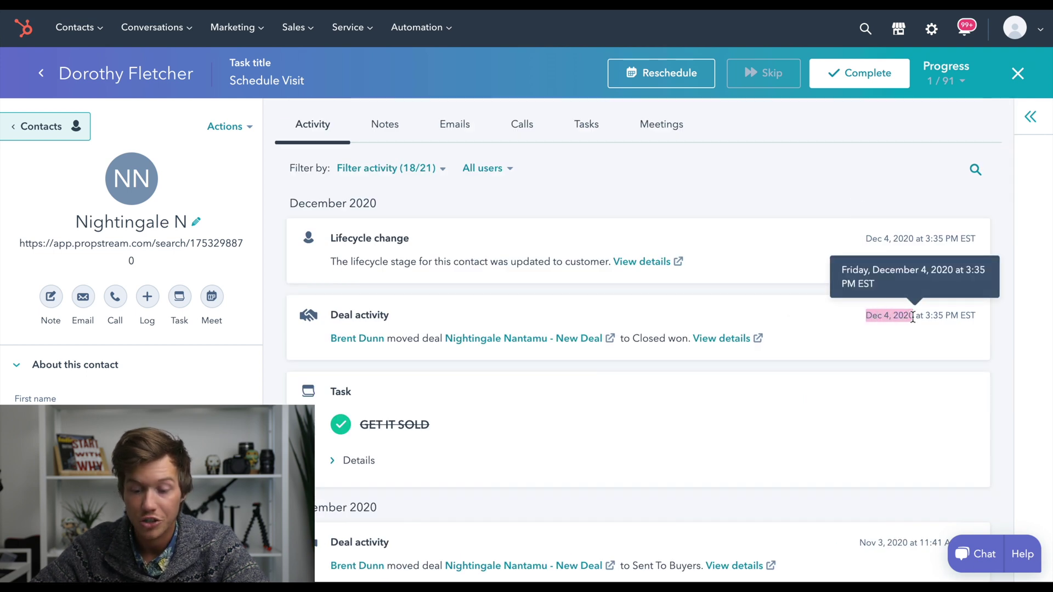
{"action": "left_click", "coordinate": [823, 296]}
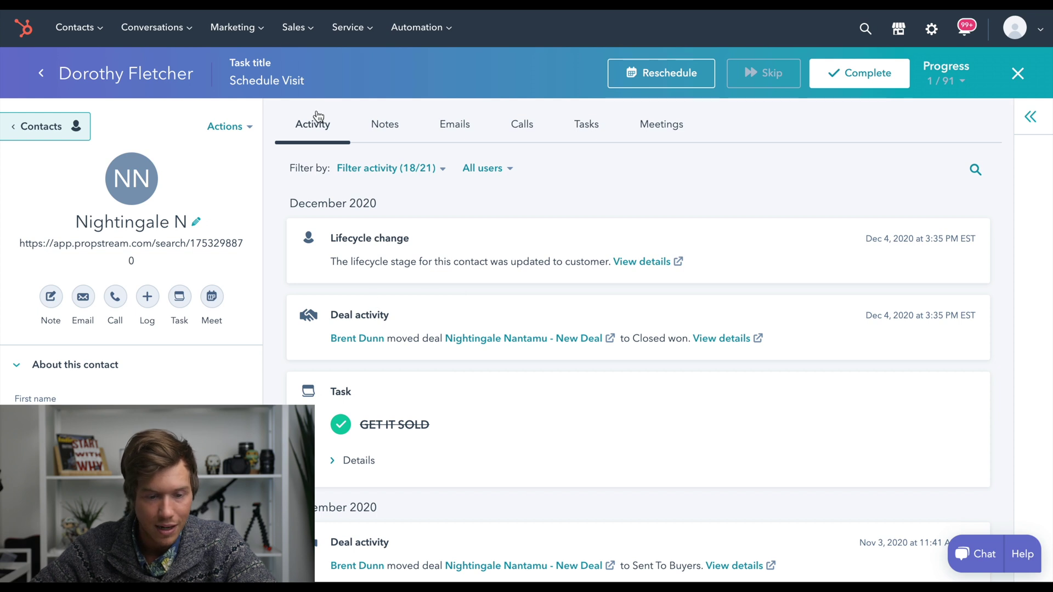
{"action": "left_click", "coordinate": [293, 26]}
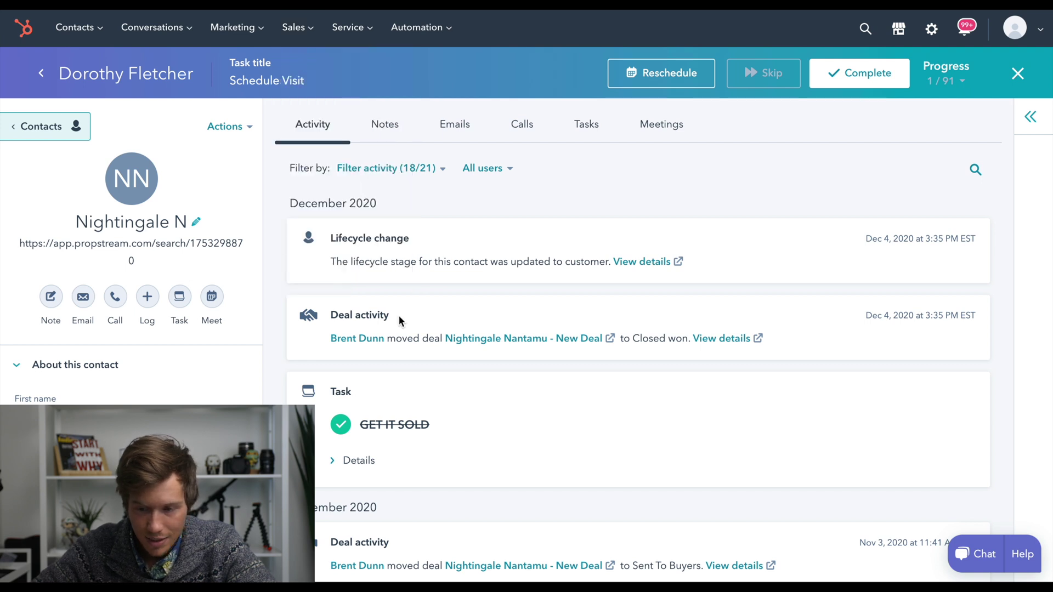
{"action": "left_click", "coordinate": [1031, 117]}
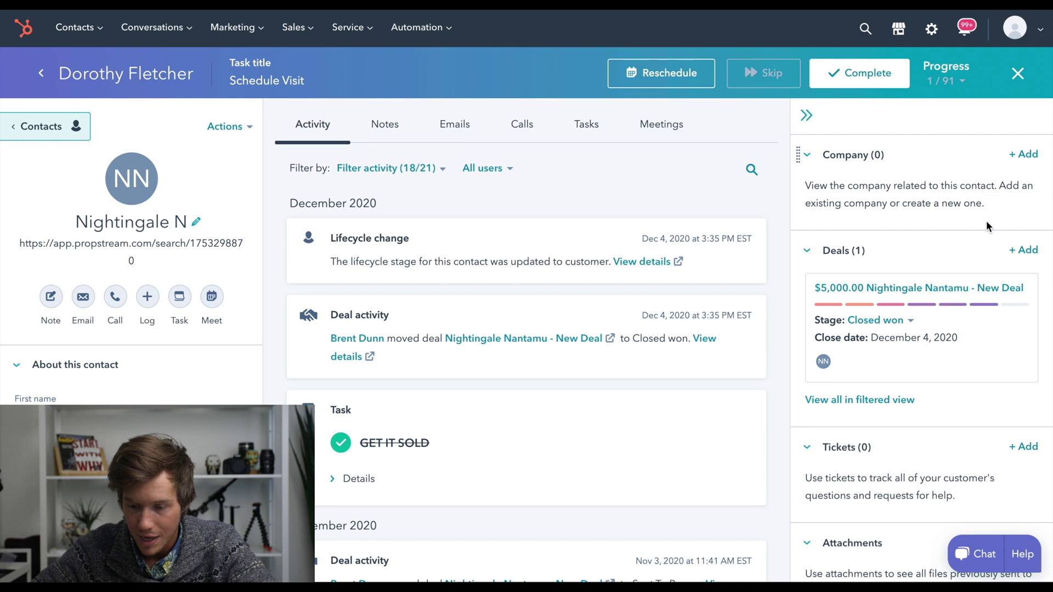
Add a new deal to the contact with deal stage Offer Accepted
{"action": "left_click", "coordinate": [1023, 251]}
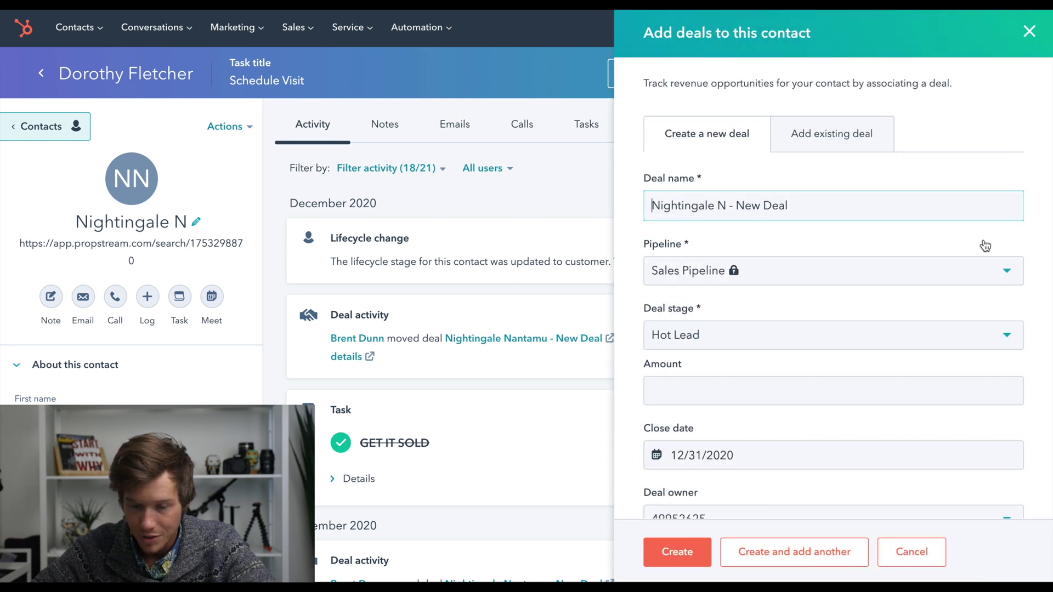
{"action": "scroll", "coordinate": [628, 242], "scroll_direction": "down", "scroll_amount": 2}
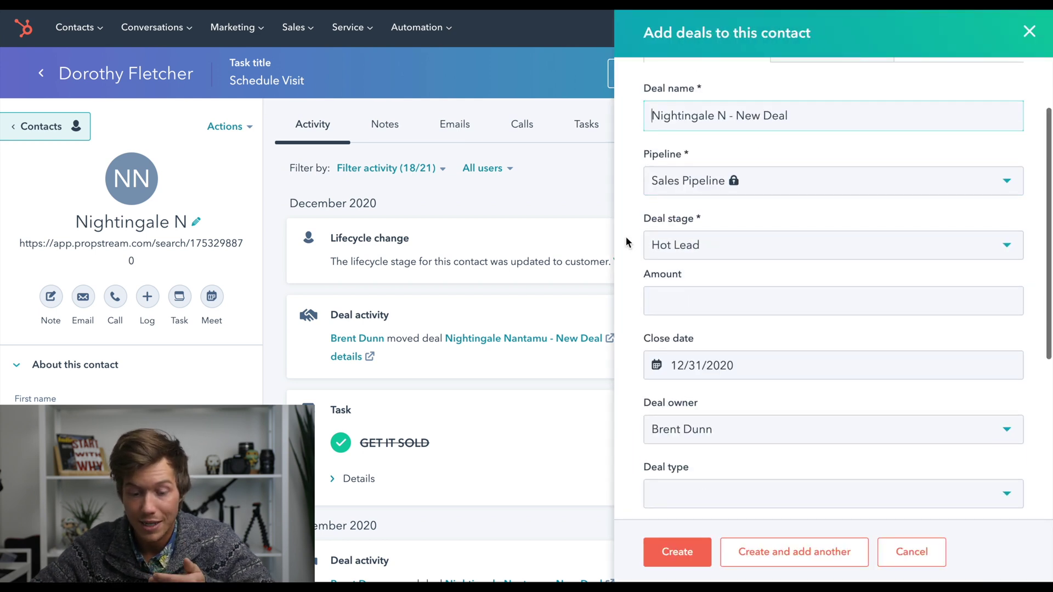
{"action": "scroll", "coordinate": [628, 241], "scroll_direction": "down", "scroll_amount": 2}
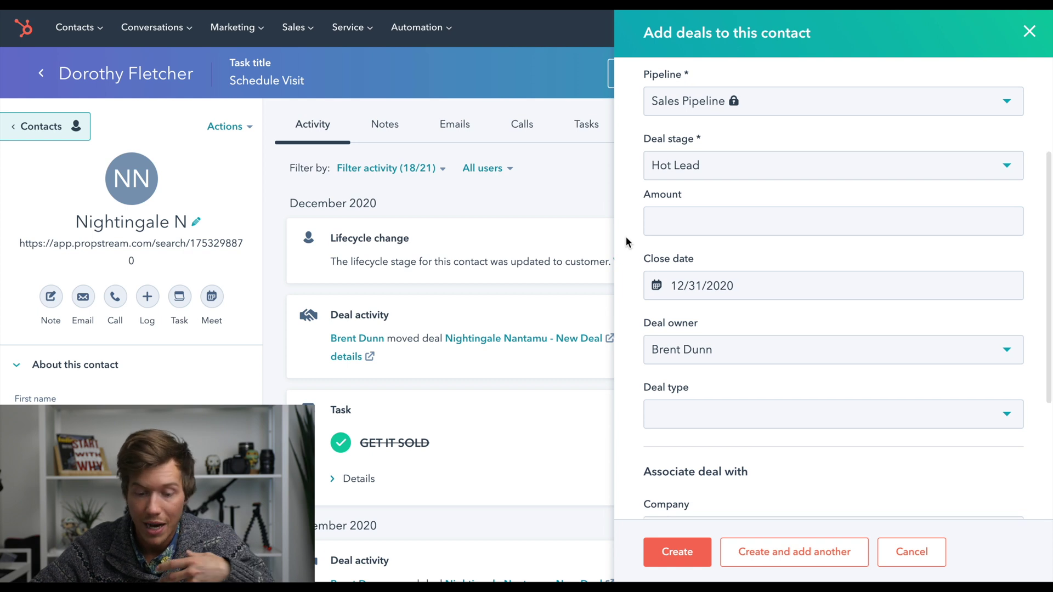
{"action": "scroll", "coordinate": [628, 241], "scroll_direction": "down", "scroll_amount": 2}
{"action": "scroll", "coordinate": [628, 242], "scroll_direction": "up", "scroll_amount": 5}
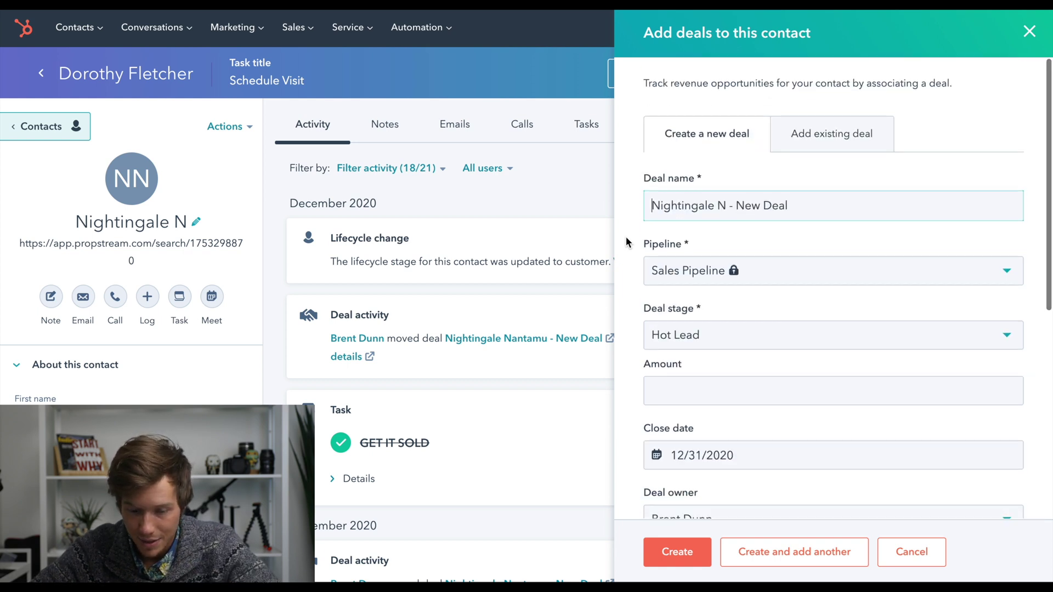
{"action": "scroll", "coordinate": [628, 242], "scroll_direction": "down", "scroll_amount": 3}
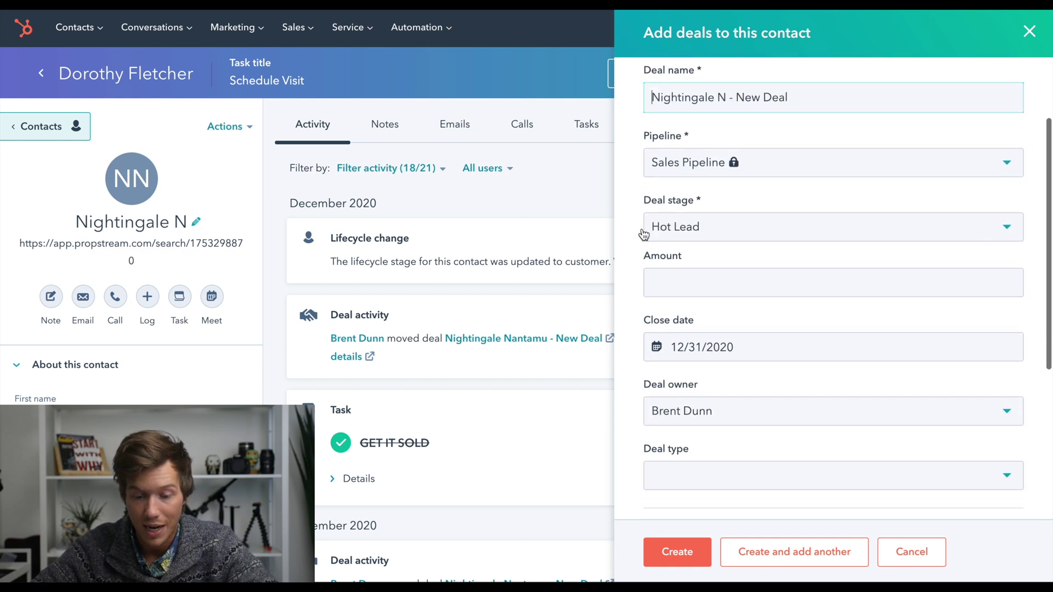
{"action": "scroll", "coordinate": [644, 235], "scroll_direction": "down", "scroll_amount": 1}
{"action": "left_click", "coordinate": [694, 213]}
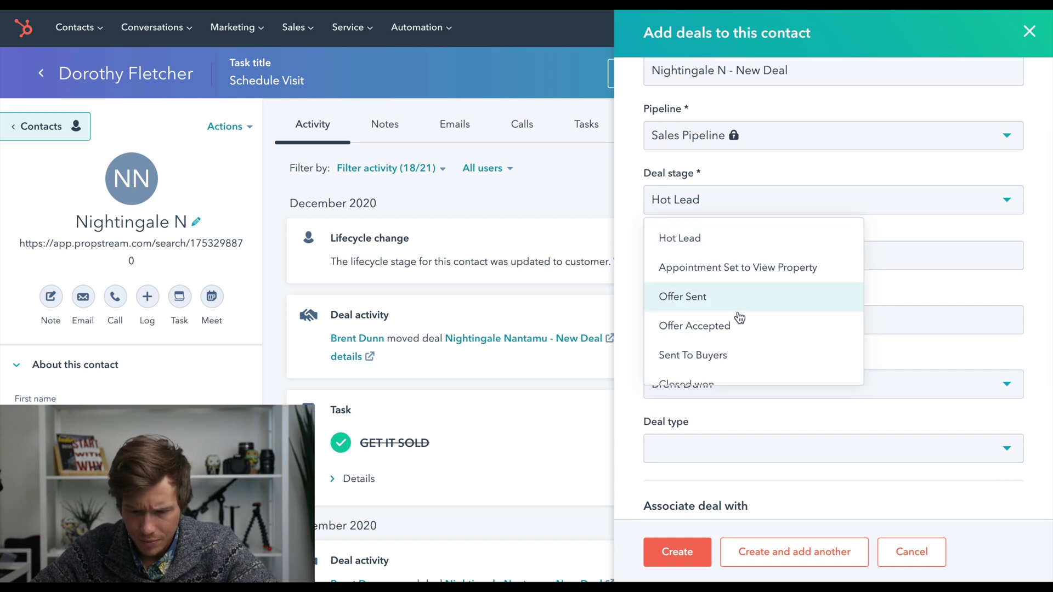
{"action": "scroll", "coordinate": [779, 288], "scroll_direction": "down", "scroll_amount": 2}
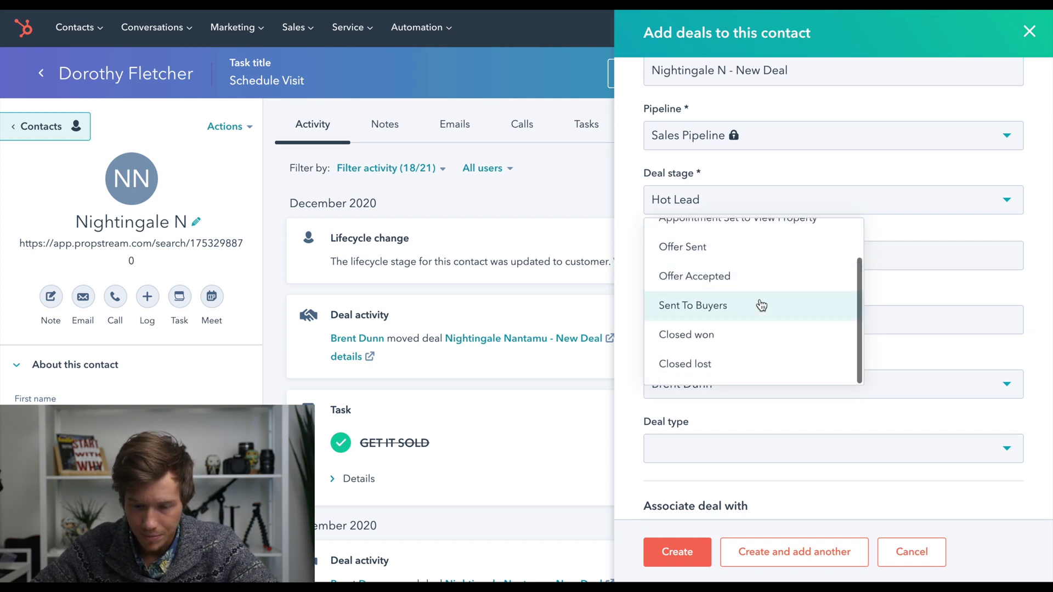
{"action": "left_click", "coordinate": [771, 283]}
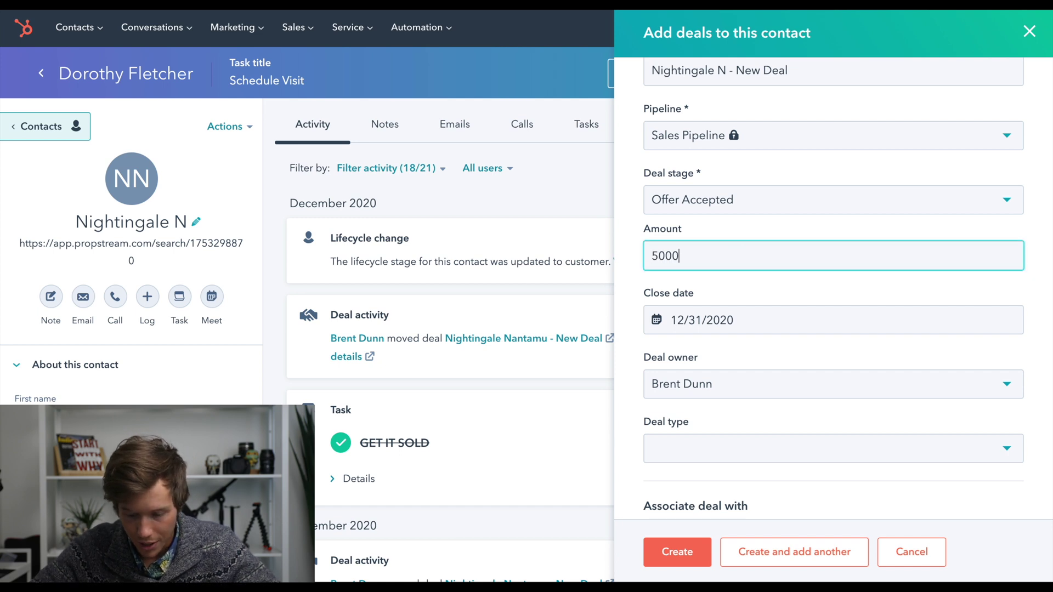
Keep the close date at 12/31/2020 and set the deal type to New Business, without line items
{"action": "left_click", "coordinate": [648, 284]}
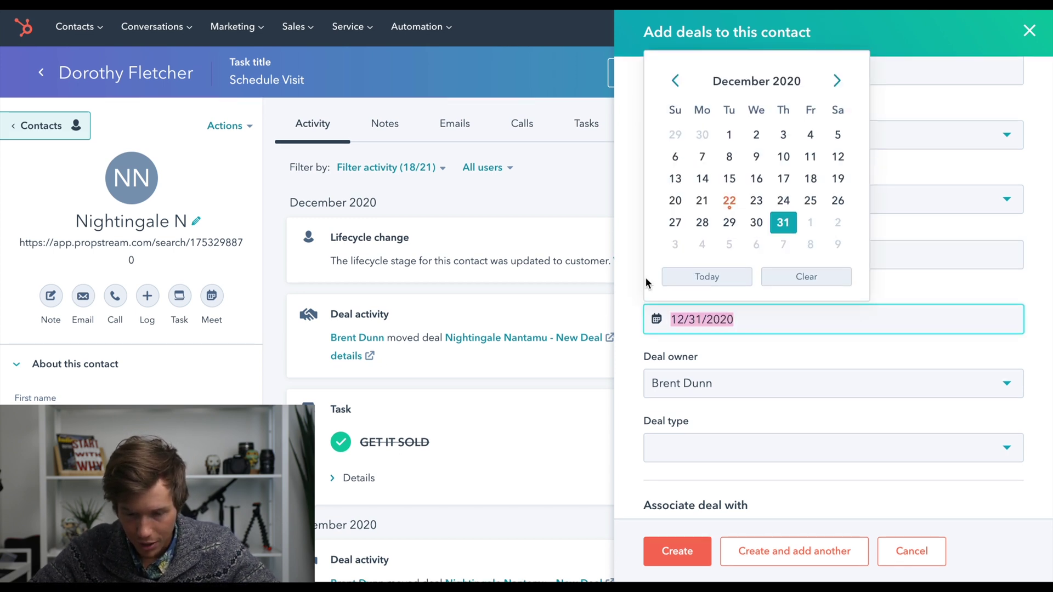
{"action": "left_click", "coordinate": [637, 283]}
{"action": "scroll", "coordinate": [637, 283], "scroll_direction": "down", "scroll_amount": 1}
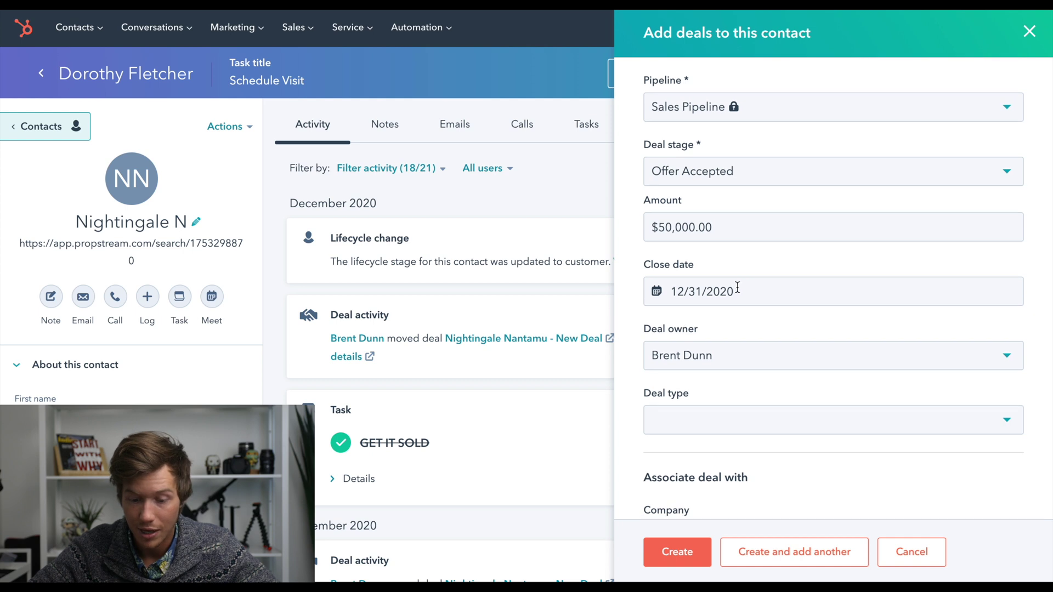
{"action": "left_click", "coordinate": [653, 281]}
{"action": "left_click", "coordinate": [632, 281]}
{"action": "scroll", "coordinate": [633, 282], "scroll_direction": "down", "scroll_amount": 3}
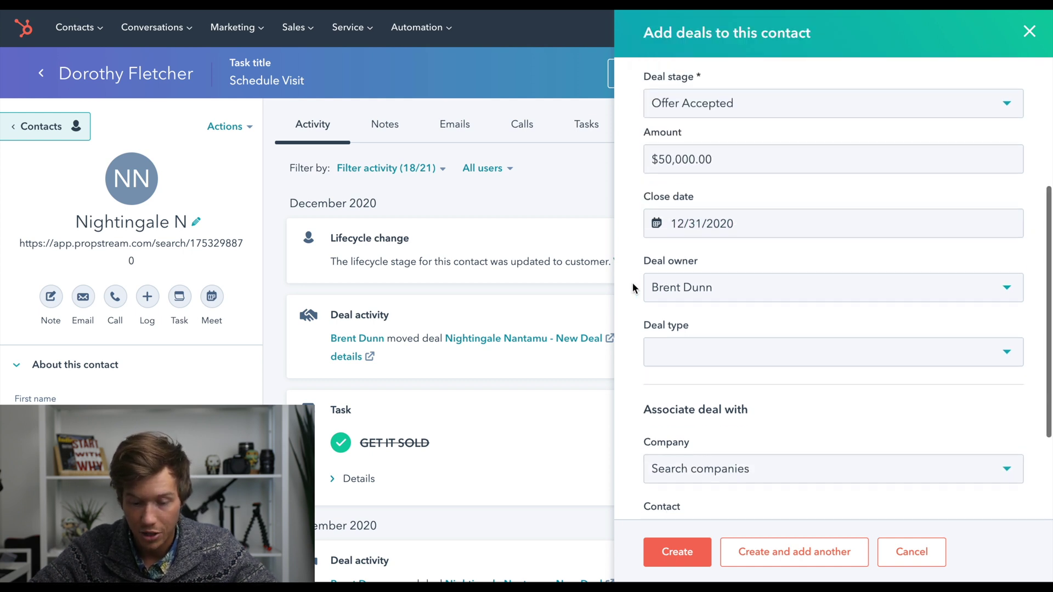
{"action": "left_click", "coordinate": [662, 283]}
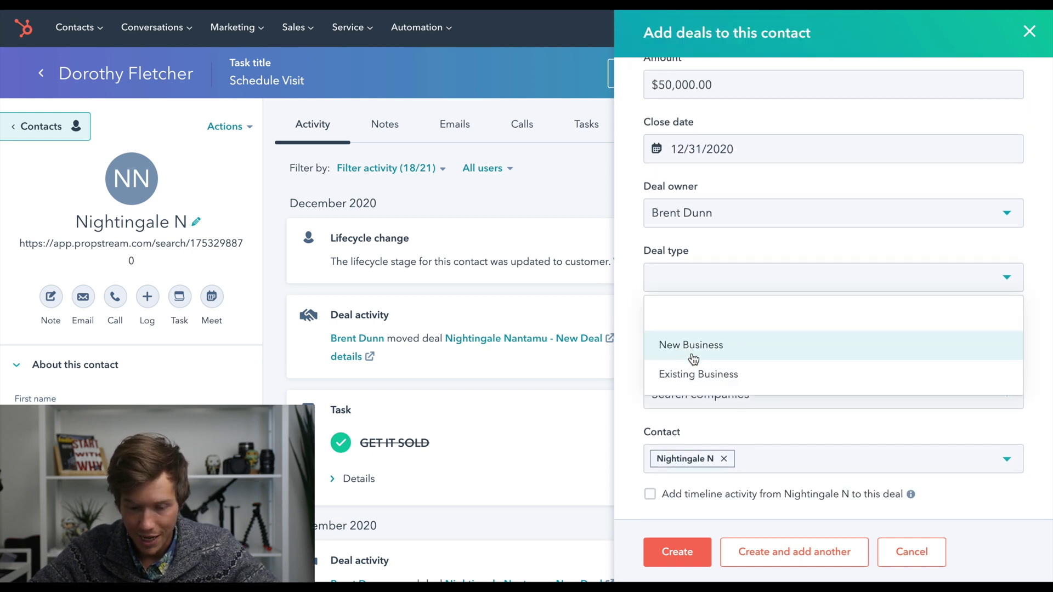
{"action": "left_click", "coordinate": [674, 350]}
{"action": "scroll", "coordinate": [636, 334], "scroll_direction": "down", "scroll_amount": 2}
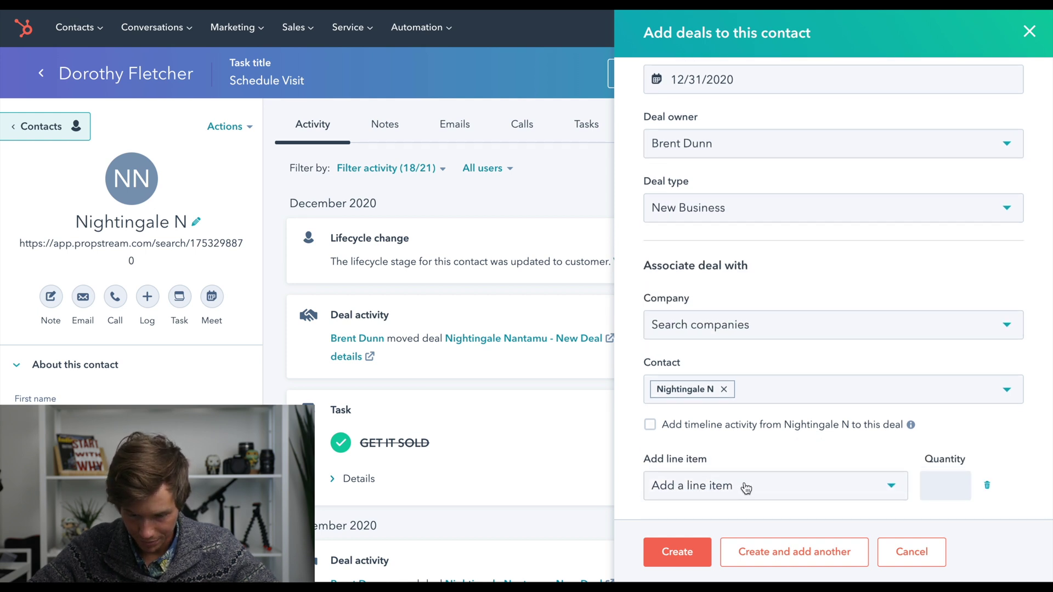
{"action": "left_click", "coordinate": [746, 487]}
{"action": "left_click", "coordinate": [746, 487]}
{"action": "scroll", "coordinate": [735, 436], "scroll_direction": "up", "scroll_amount": 10}
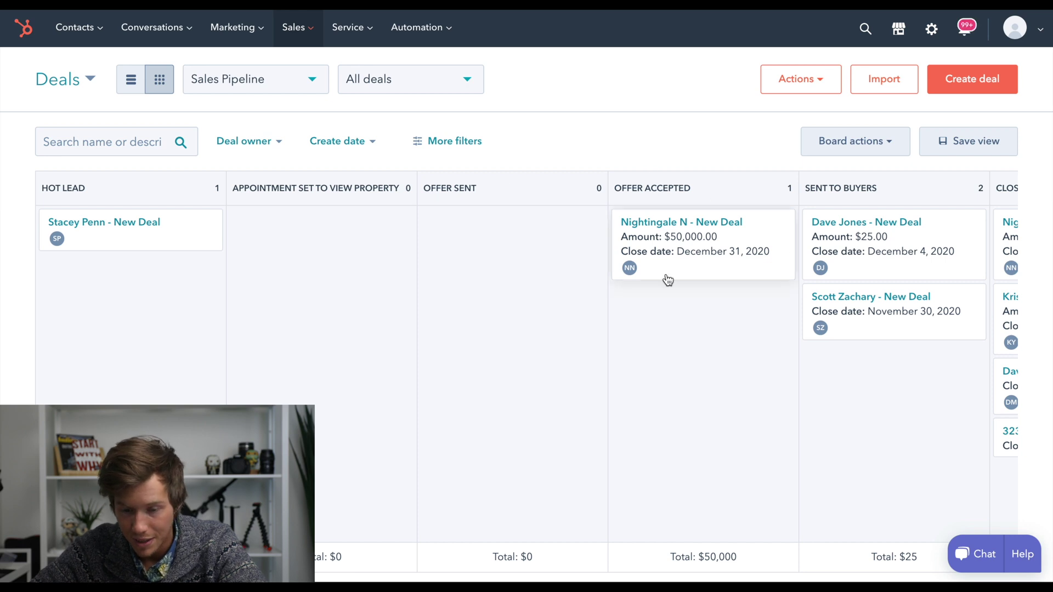
Scroll the Sales Pipeline board sideways to review the Offer Accepted and Closed Won columns
{"action": "scroll", "coordinate": [667, 280], "scroll_direction": "right", "scroll_amount": 3}
{"action": "scroll", "coordinate": [668, 280], "scroll_direction": "right", "scroll_amount": 8}
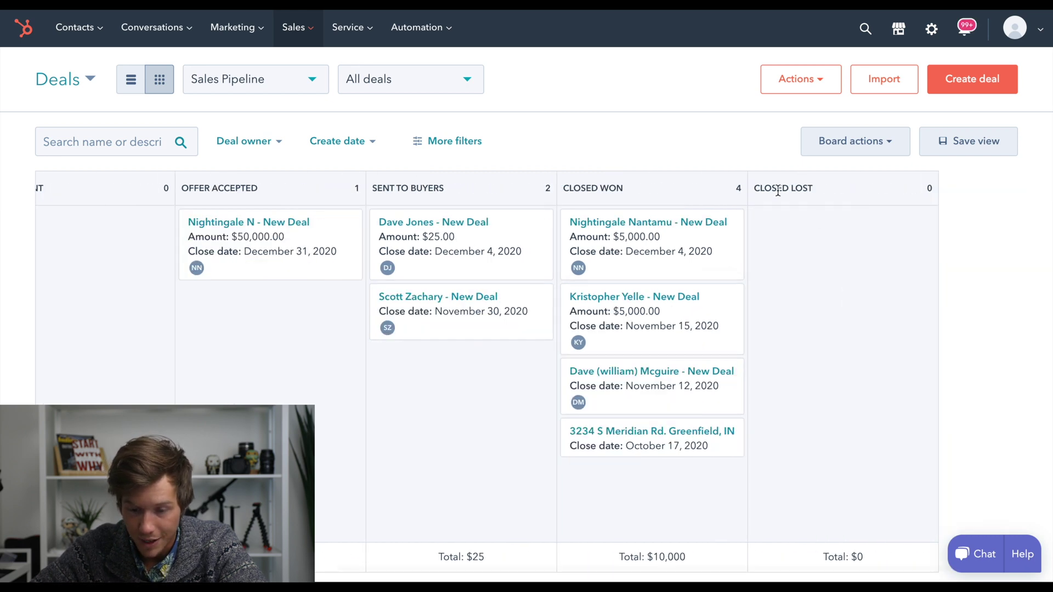
{"action": "scroll", "coordinate": [680, 376], "scroll_direction": "left", "scroll_amount": 11}
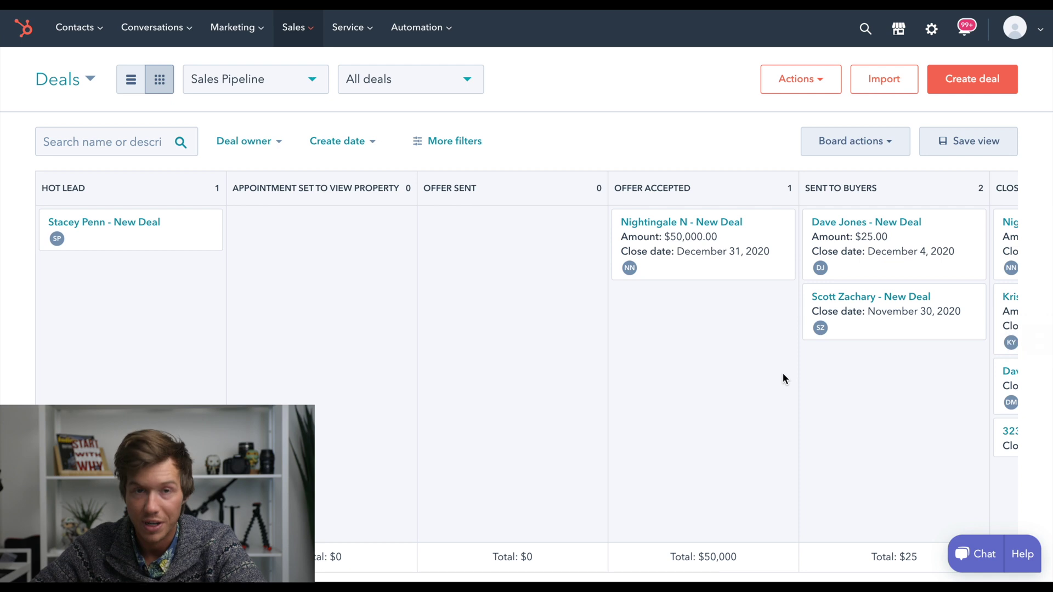